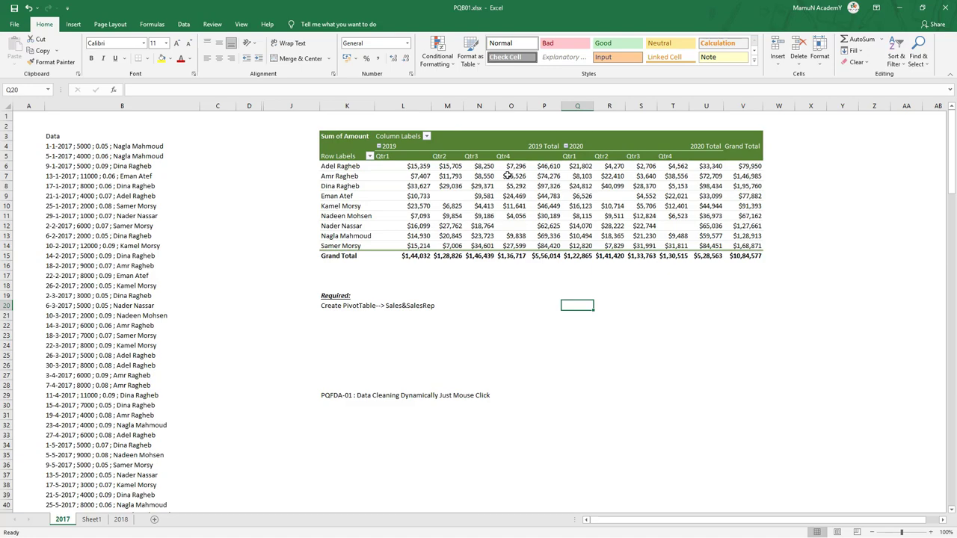
- Inspect several raw semicolon-separated sales entries in the Data column, including 21-1-2017 in B9
mouse_move(508, 176)
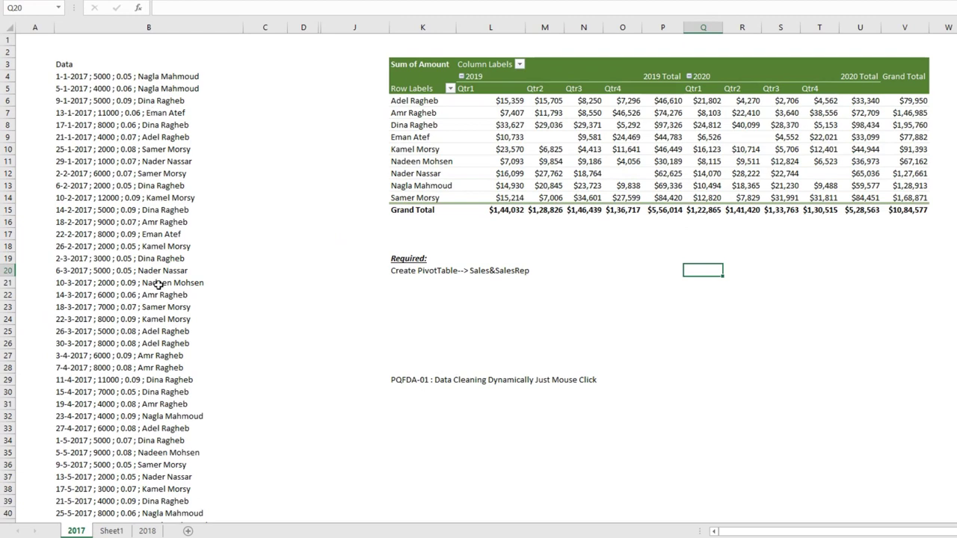
click(154, 77)
click(144, 200)
click(131, 271)
click(134, 331)
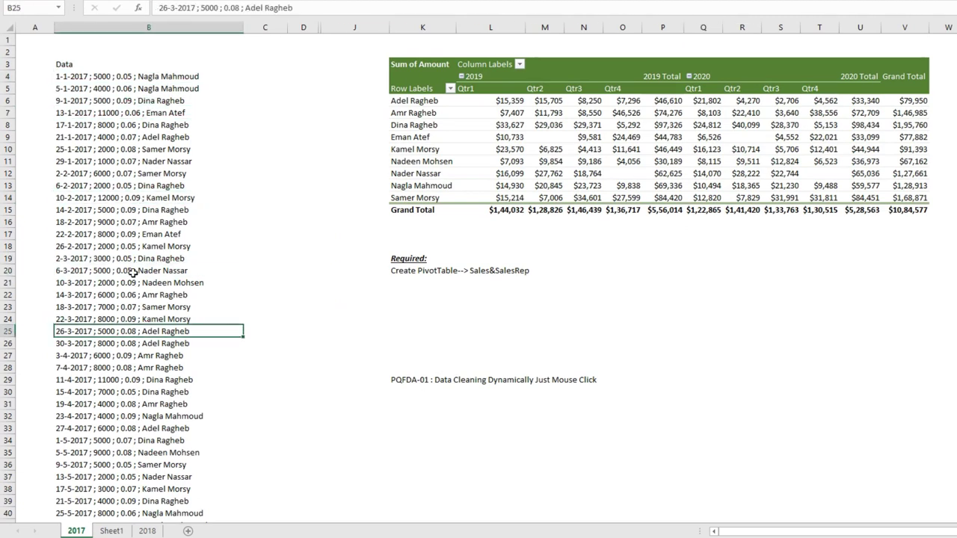
click(127, 111)
click(127, 66)
click(131, 136)
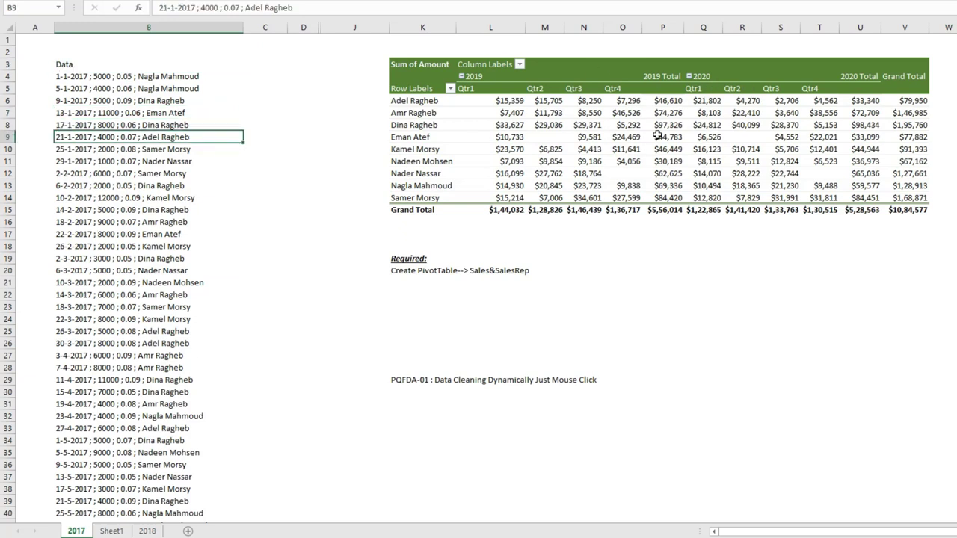
- Jump from B4 to the last Data entry and back to the top to check the list's extent
mouse_move(656, 134)
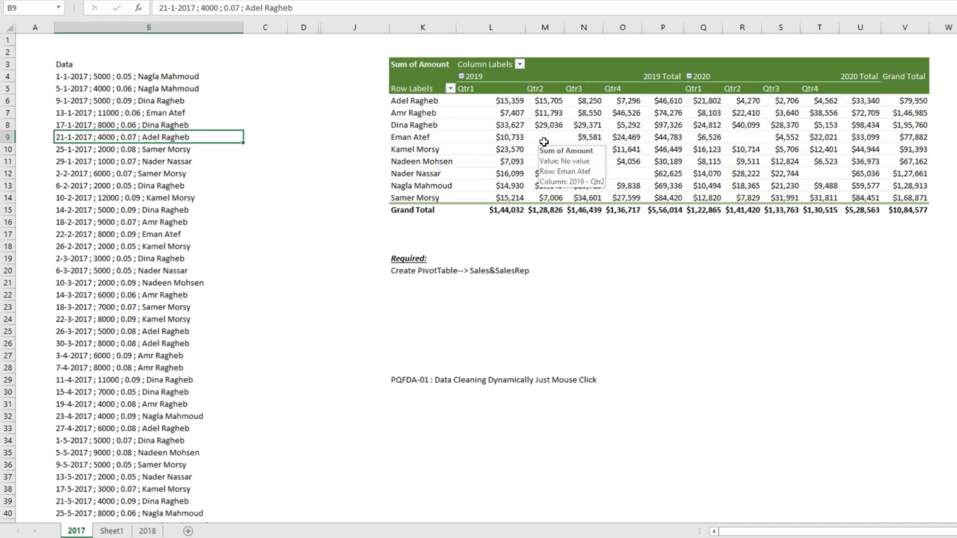
click(176, 79)
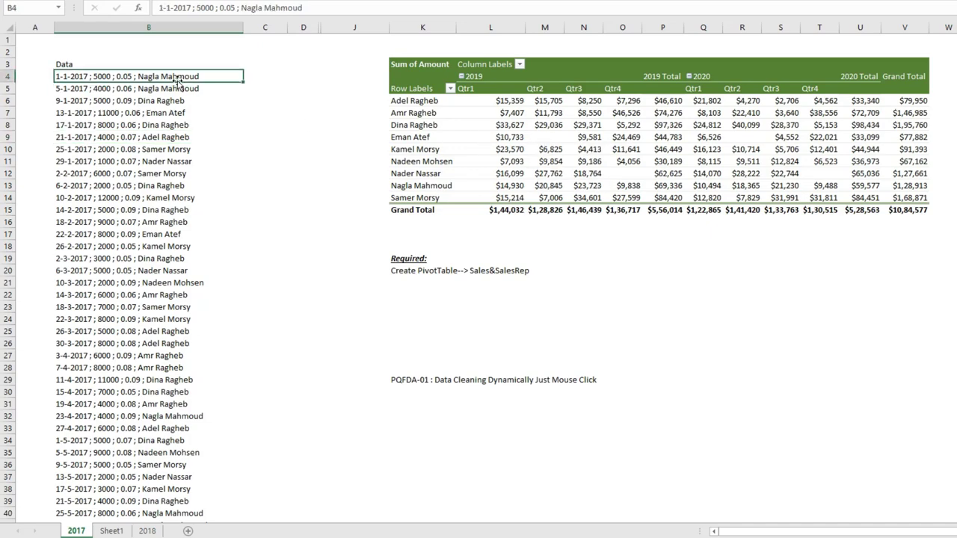
key(ctrl+Down)
key(Down)
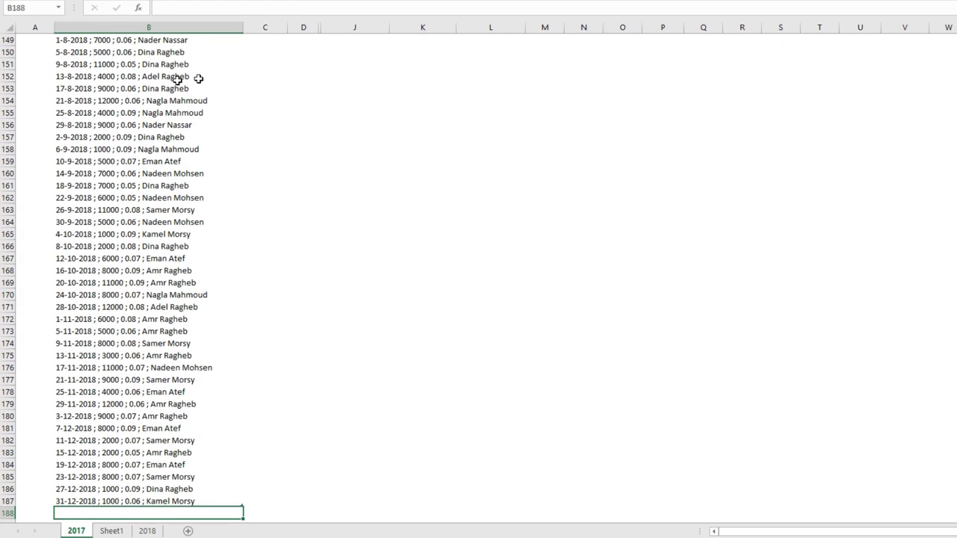
key(Up)
key(ctrl+Up)
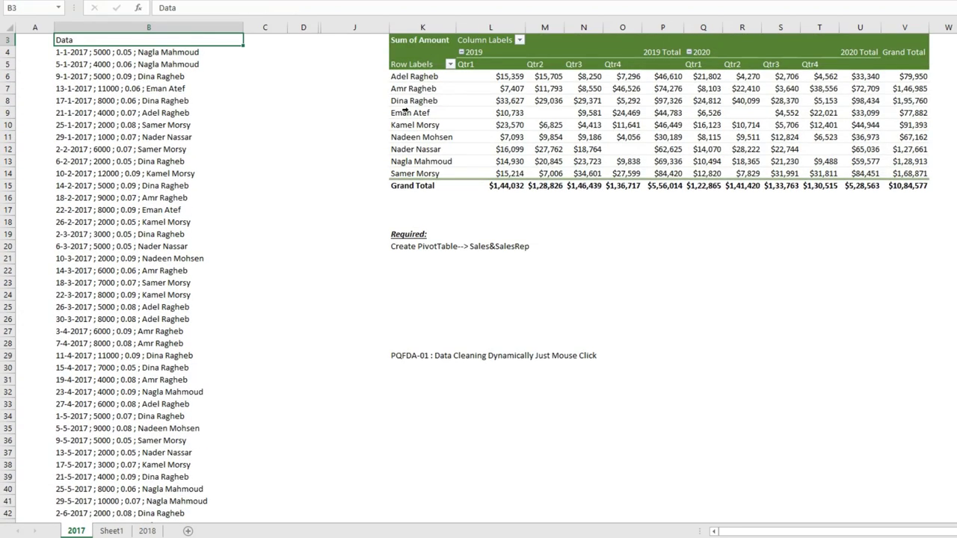
scroll(610, 116, up, 1)
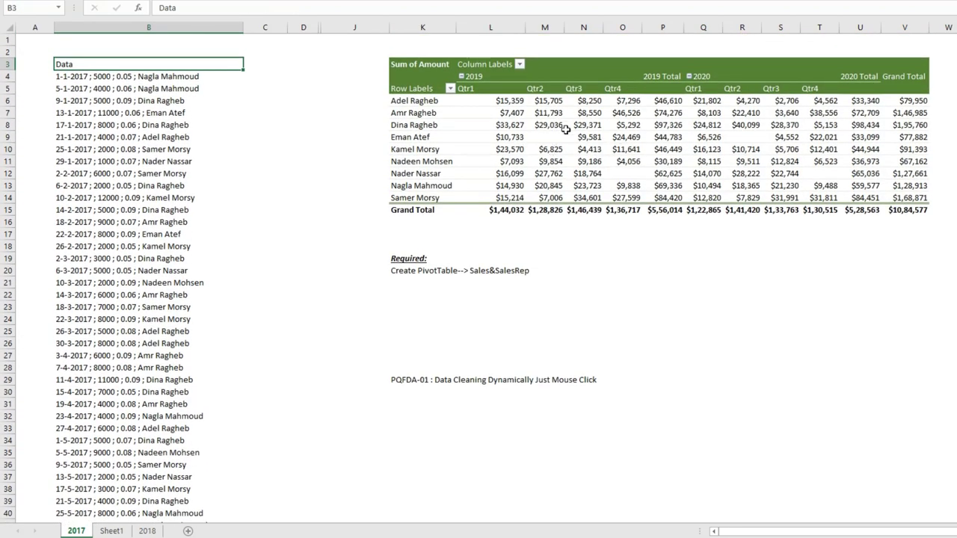
mouse_move(567, 155)
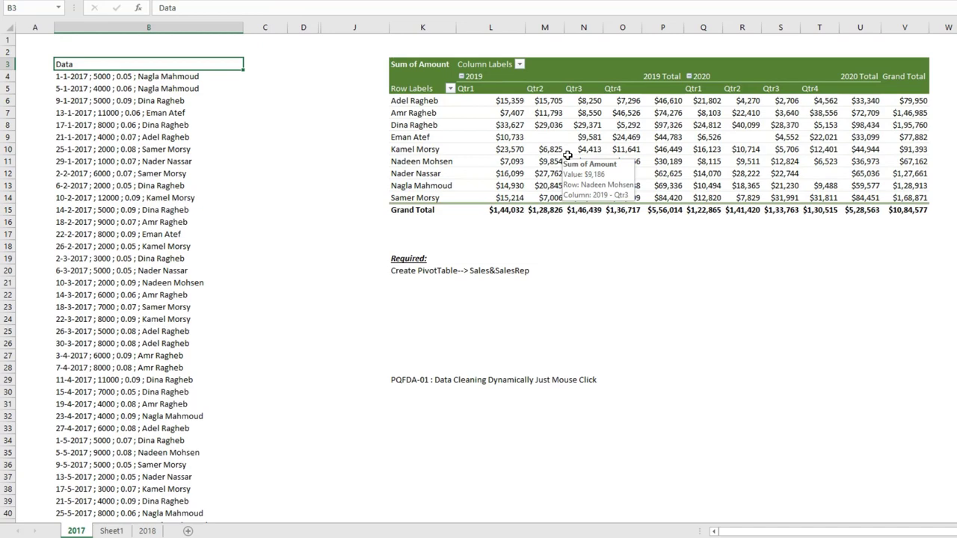
click(166, 244)
key(ctrl+Down)
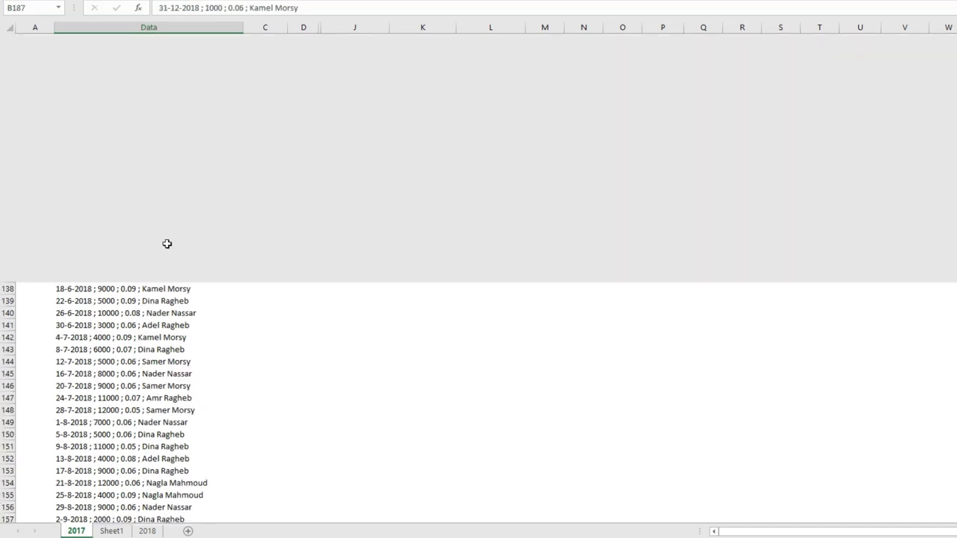
scroll(165, 258, down, 1)
key(ctrl+Up)
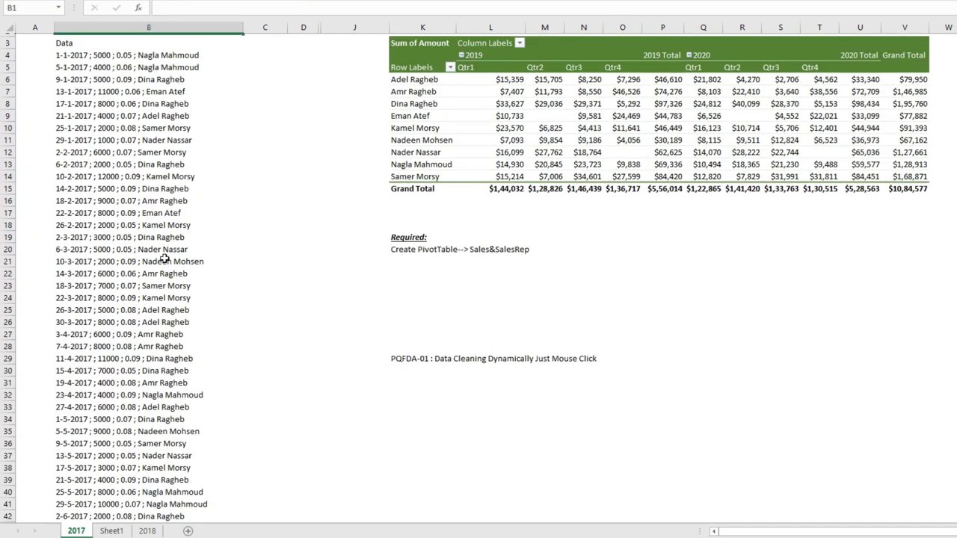
key(ctrl+Up)
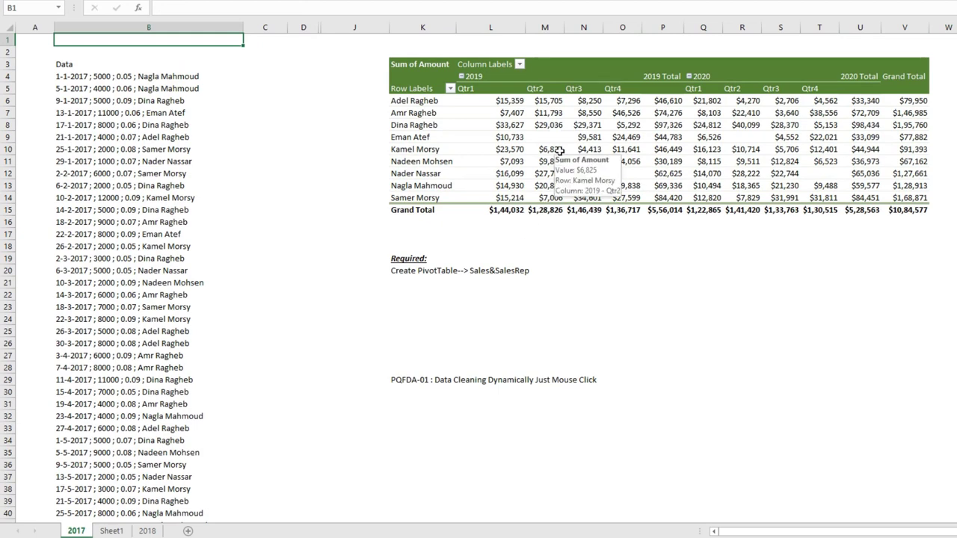
mouse_move(617, 133)
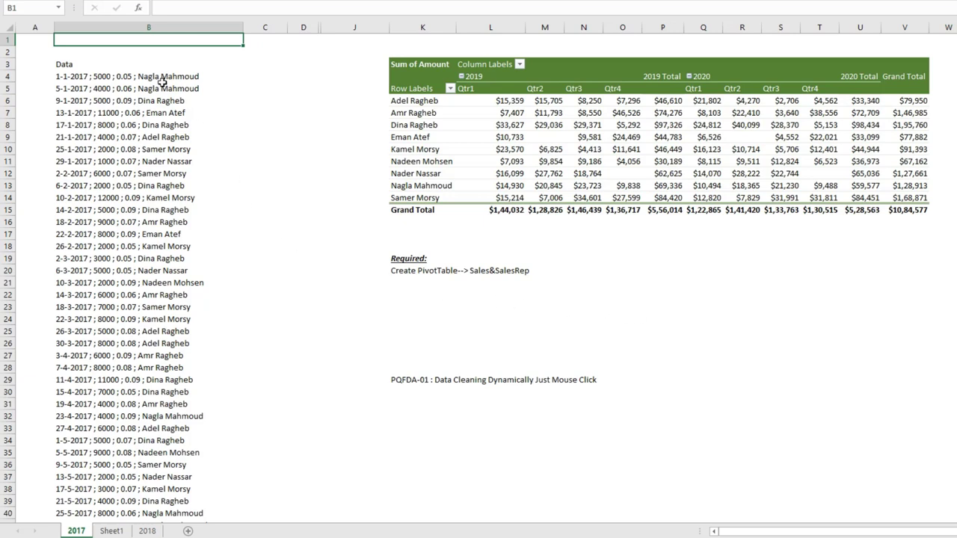
- Select the entire Data column B
drag(160, 65, 132, 380)
click(164, 258)
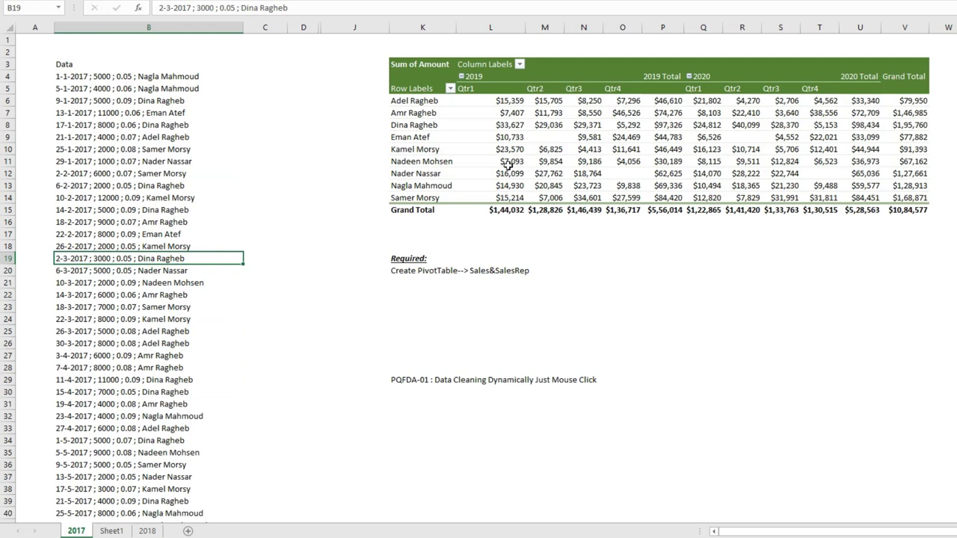
click(819, 305)
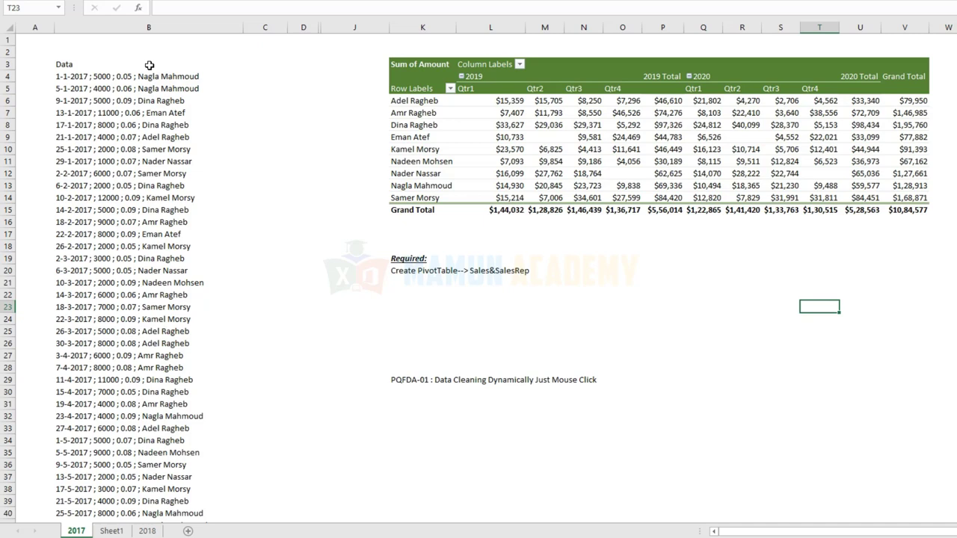
mouse_move(138, 66)
mouse_down()
mouse_move(137, 386)
mouse_move(146, 441)
mouse_up()
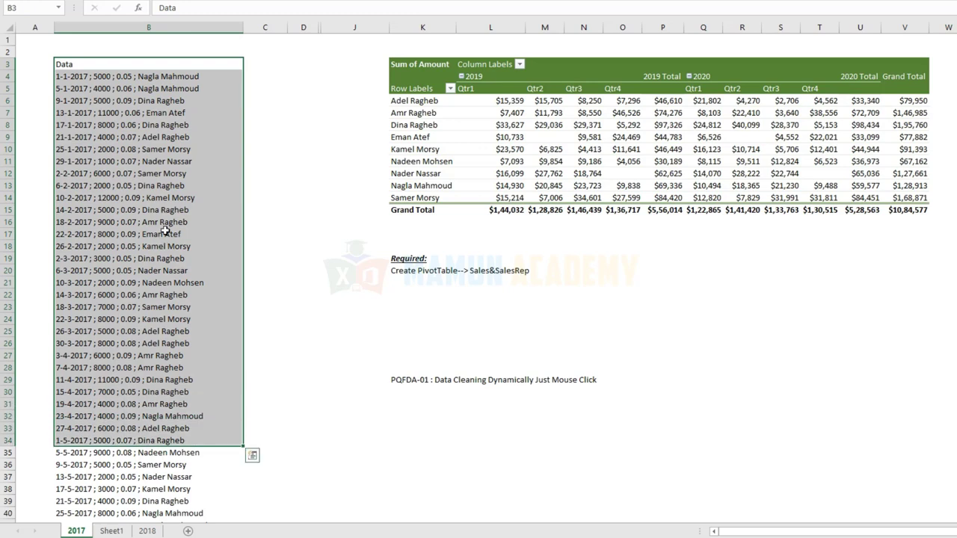
click(166, 28)
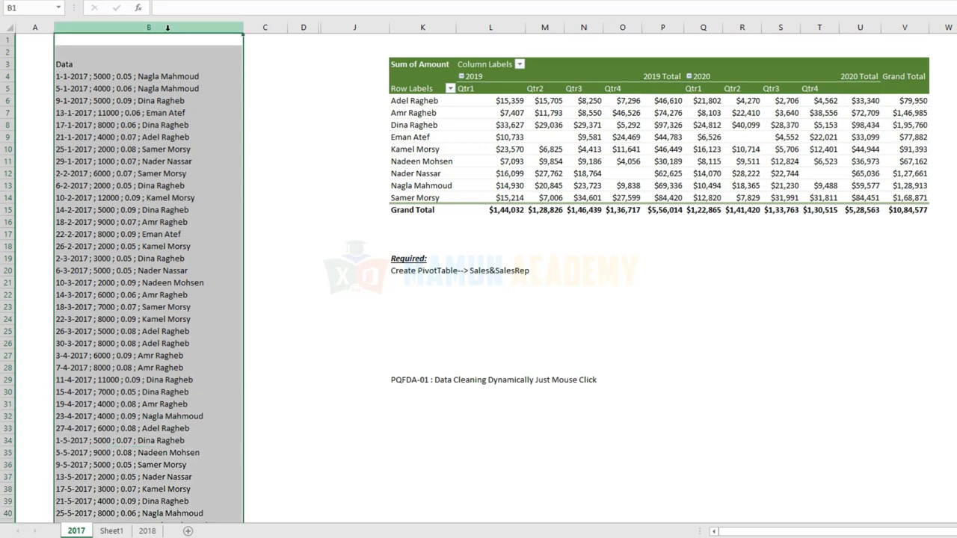
click(150, 158)
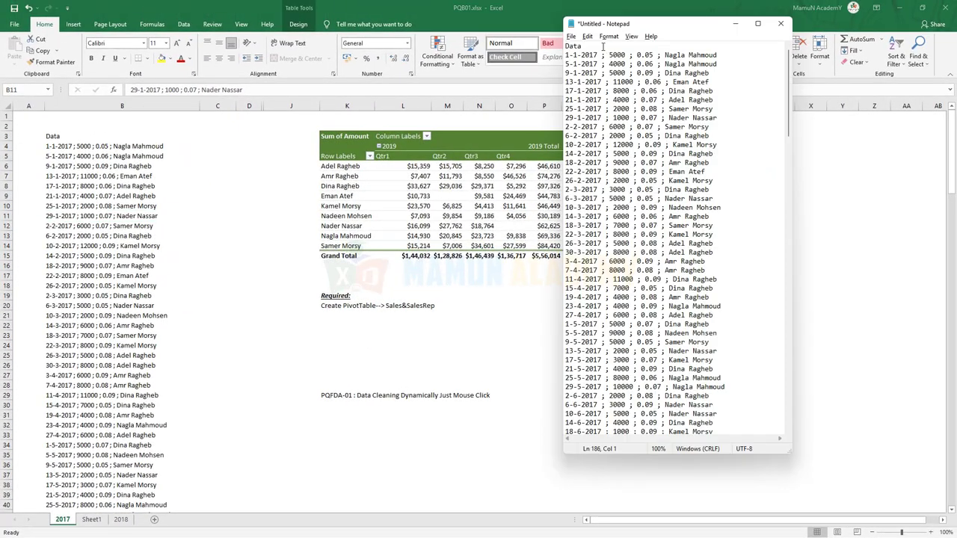
- Scroll through the pasted semicolon-separated sales text in Notepad down to 31-12-2018
scroll(632, 149, down, 10)
scroll(631, 153, down, 10)
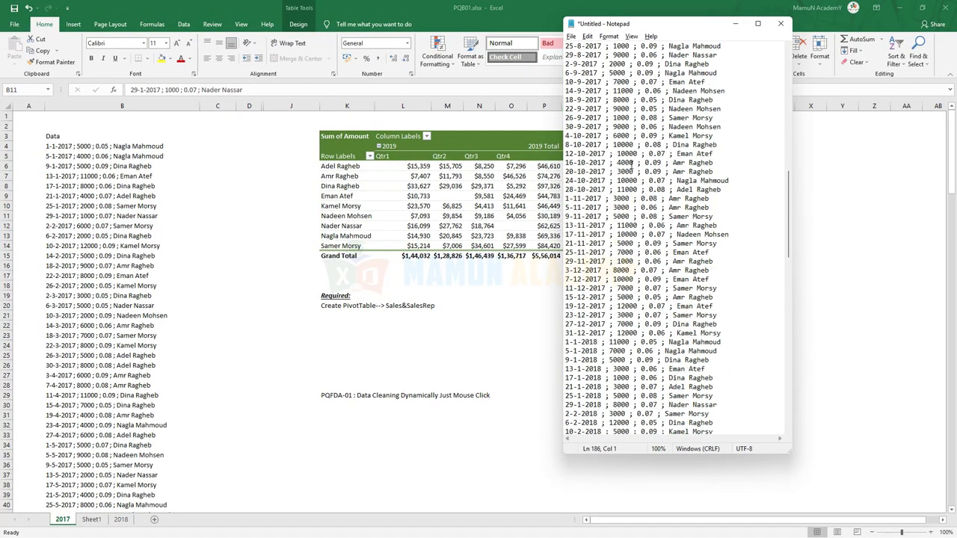
scroll(632, 158, down, 10)
scroll(632, 166, down, 8)
scroll(632, 167, down, 5)
scroll(633, 170, down, 5)
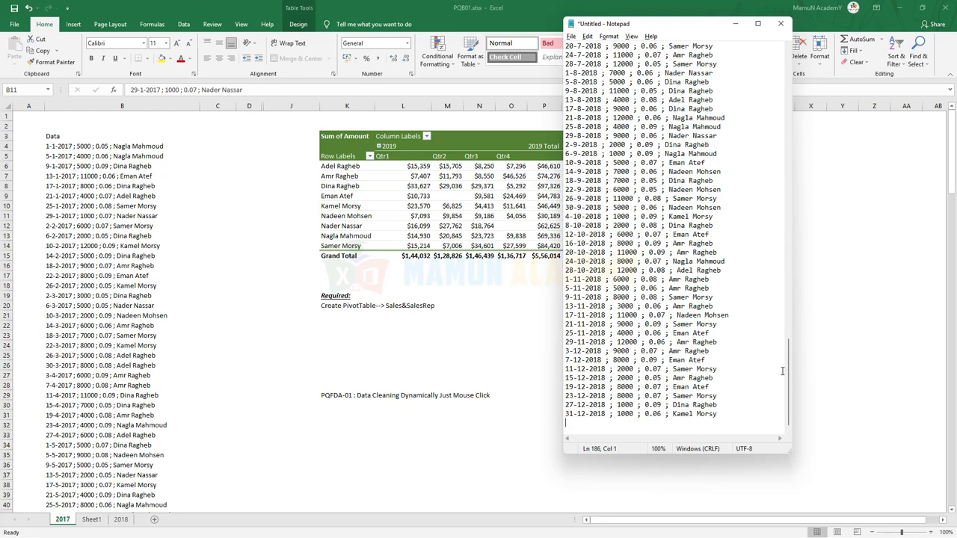
drag(789, 385, 790, 88)
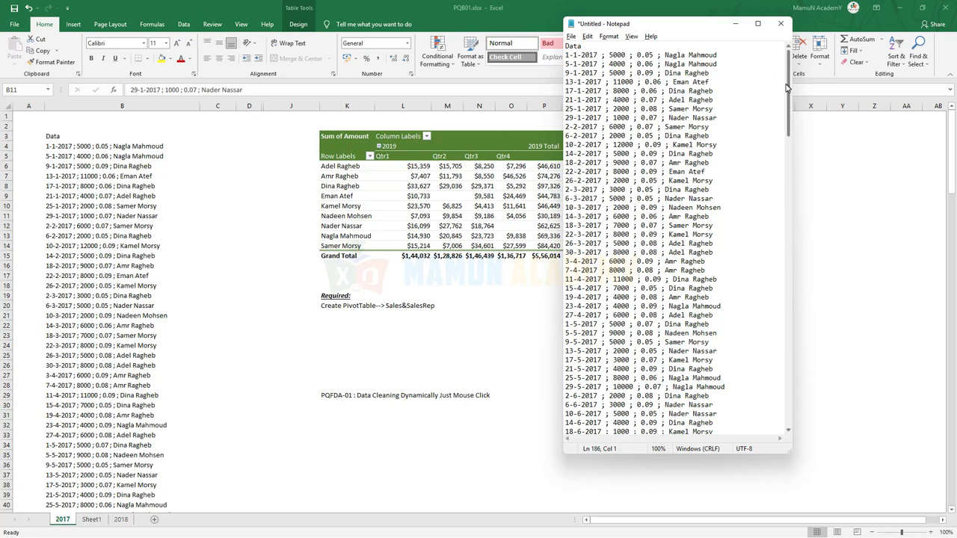
drag(784, 73, 785, 378)
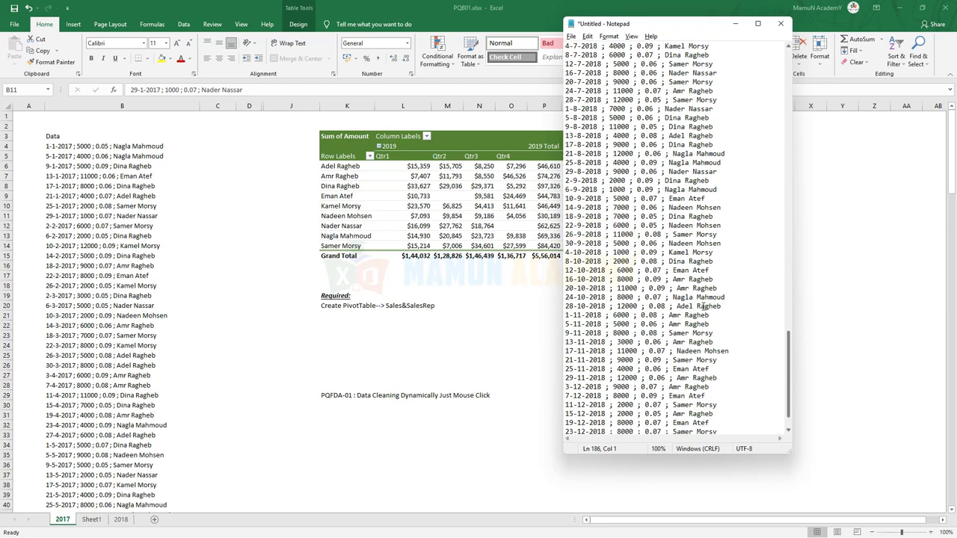
scroll(675, 282, down, 2)
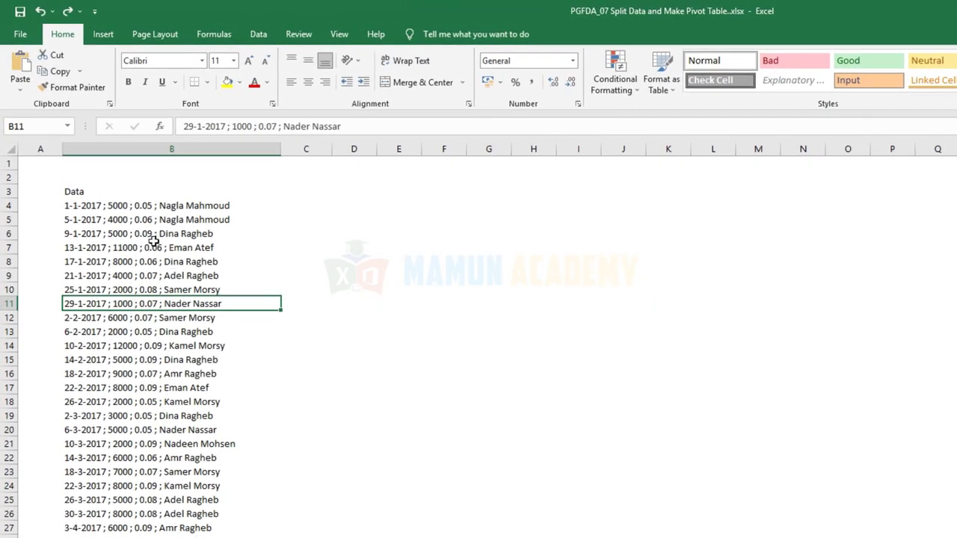
- Turn B3:B187 into a table with headers using From Table/Range and load it into Power Query
click(267, 41)
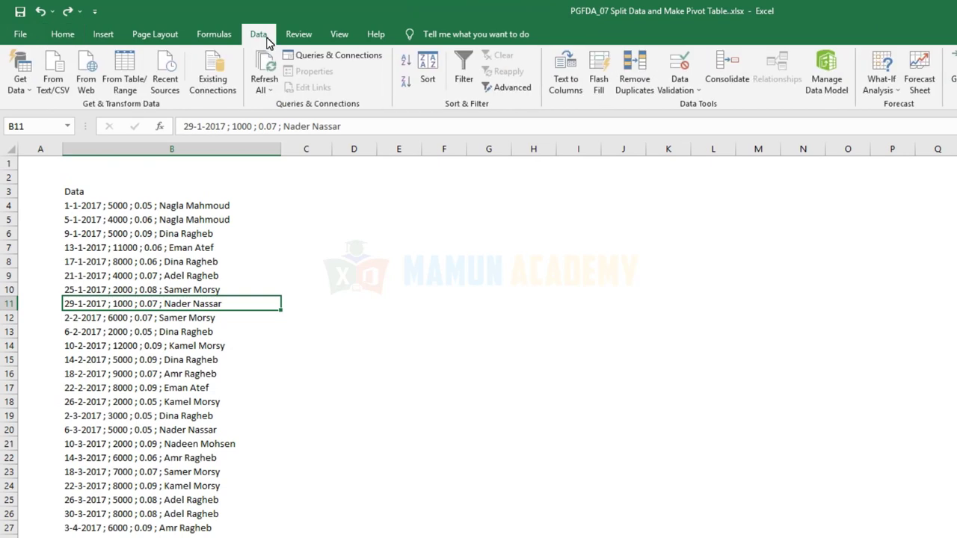
click(136, 66)
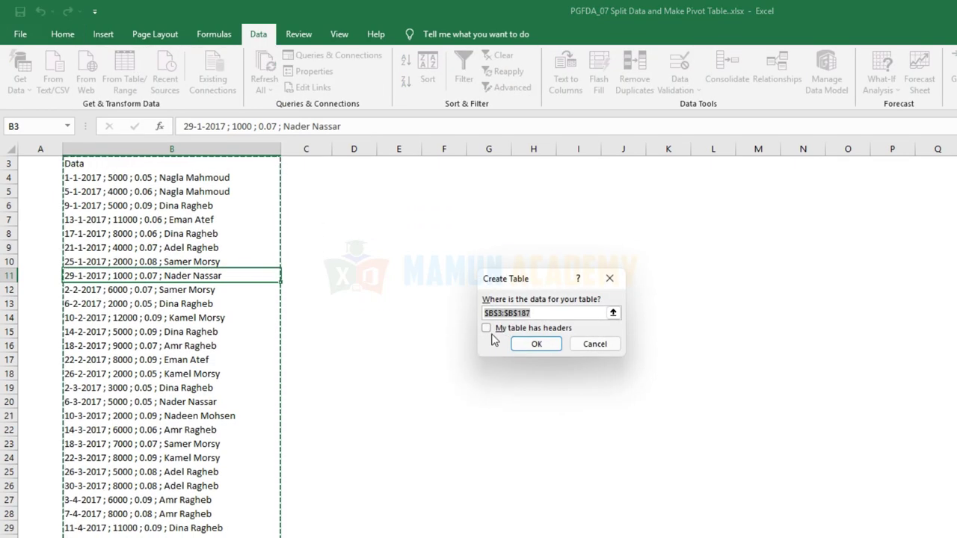
click(488, 328)
click(533, 342)
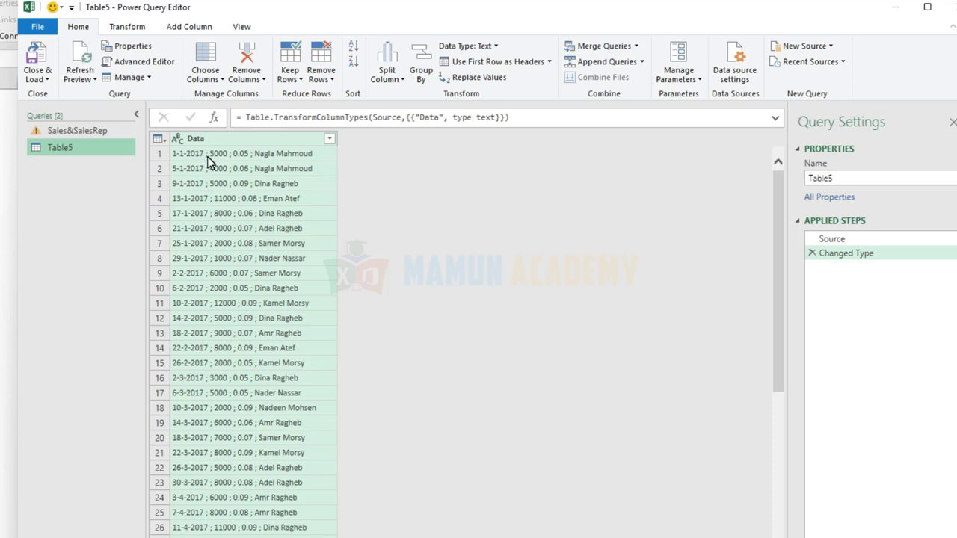
- Select the Data column in the Table5 query
click(257, 138)
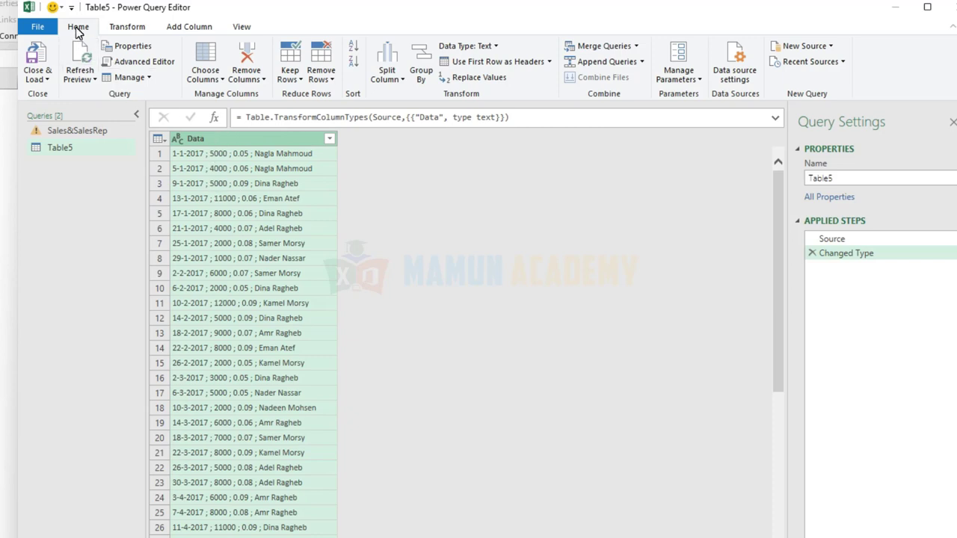
- Bring up the Split Column by Delimiter settings for the Data column
click(403, 81)
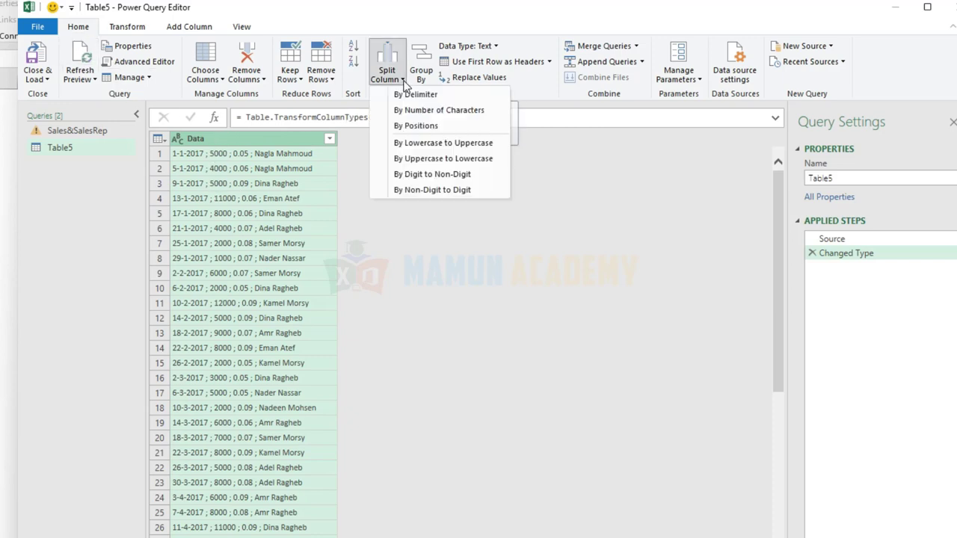
click(410, 94)
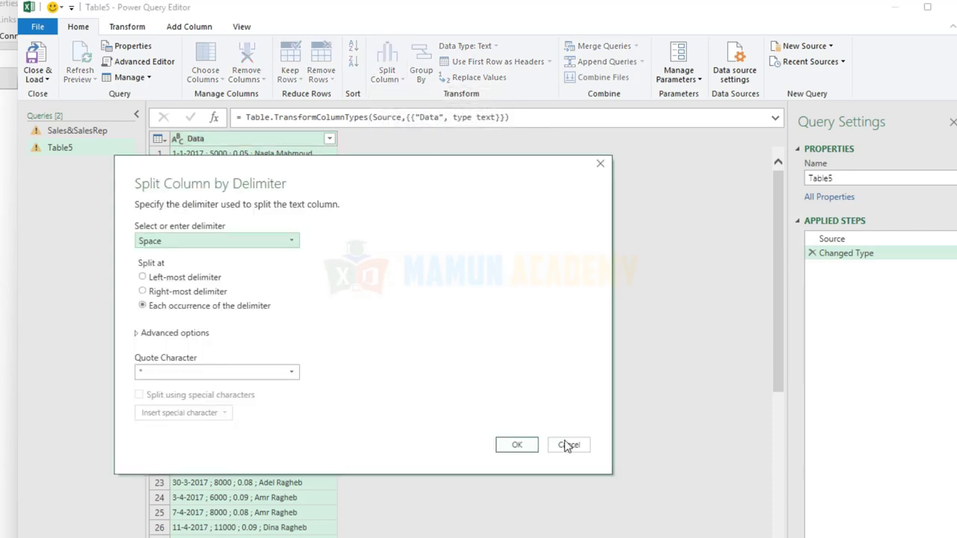
click(567, 446)
right_click(284, 142)
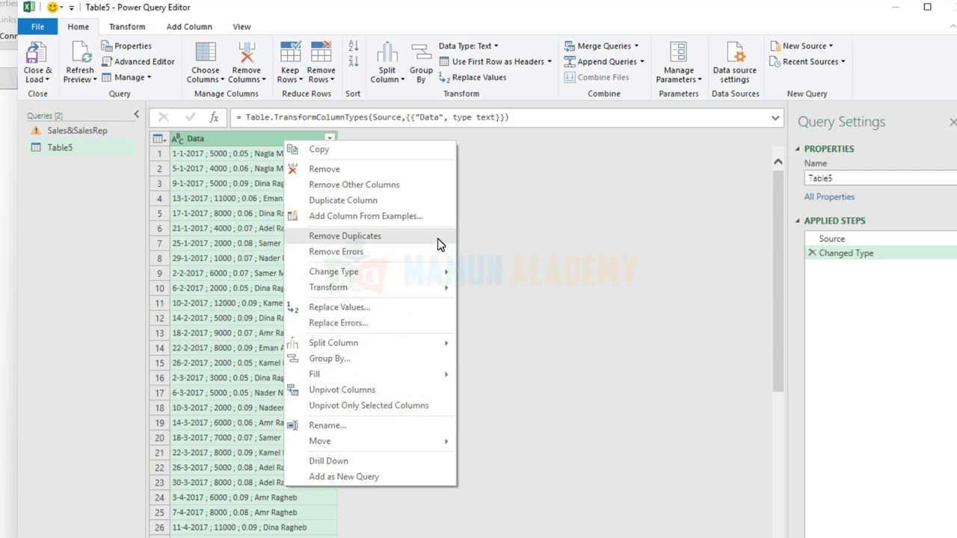
mouse_move(424, 345)
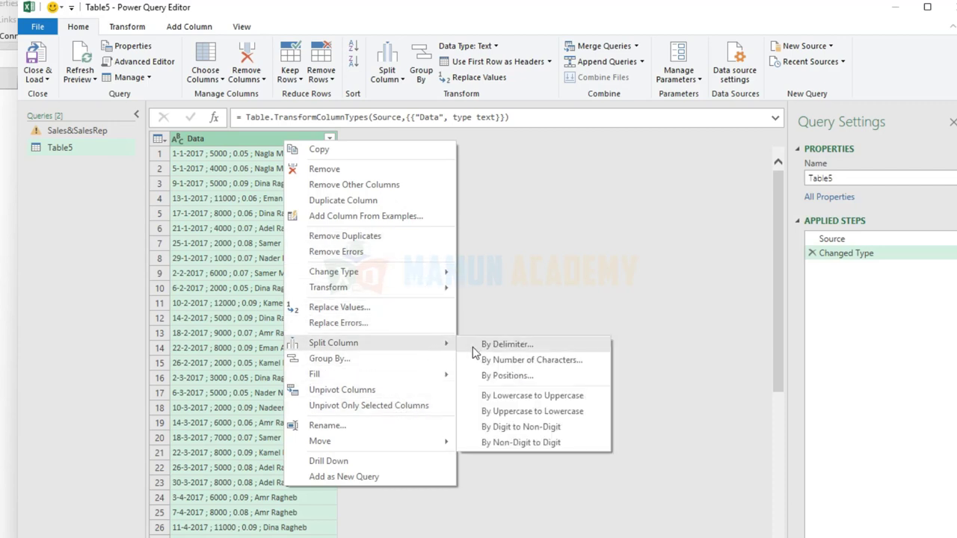
click(488, 345)
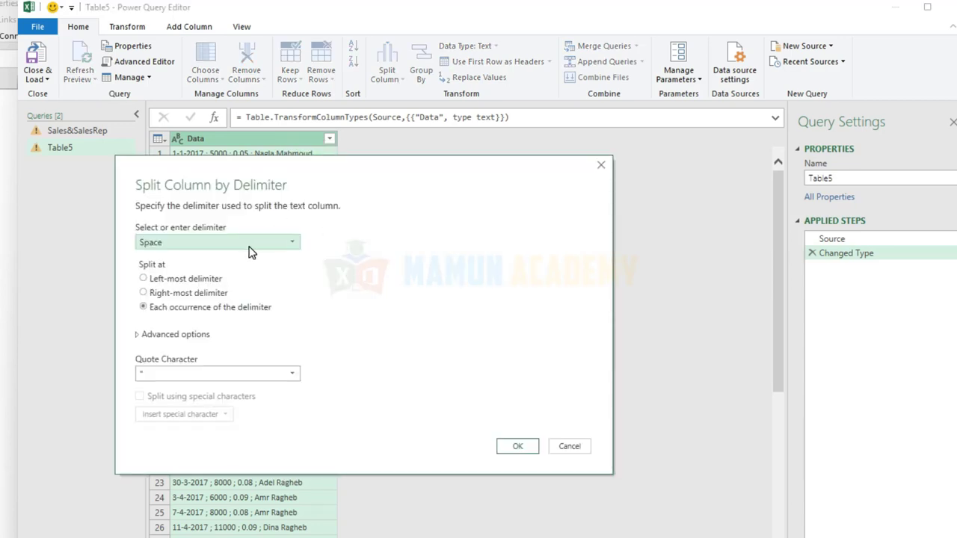
- Split Data at each custom ';' delimiter into 4 columns, Data.1 to Data.4
drag(239, 175, 461, 149)
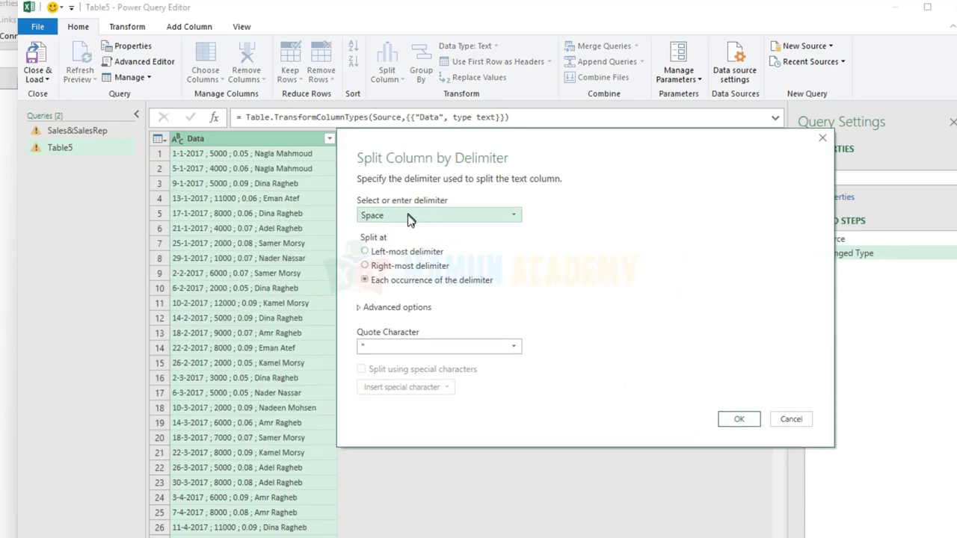
click(441, 215)
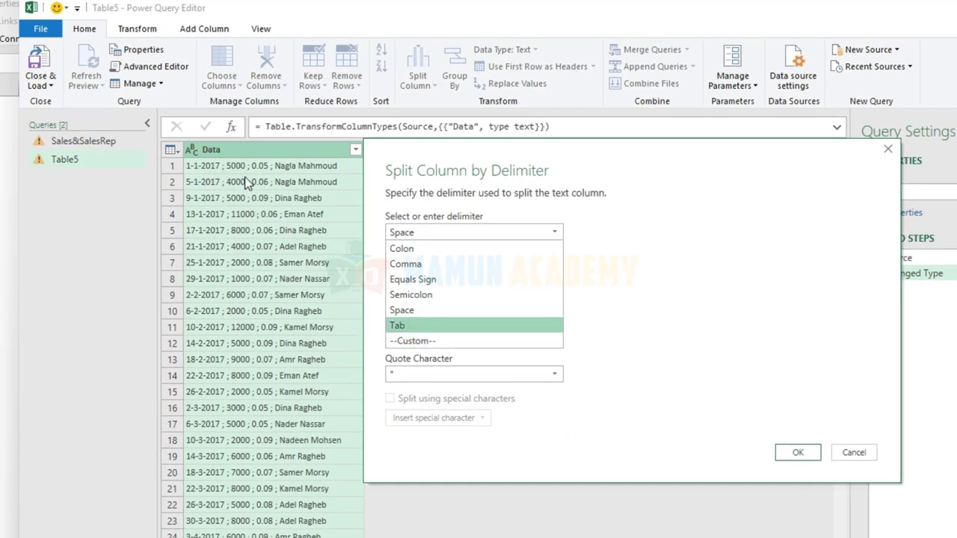
click(427, 340)
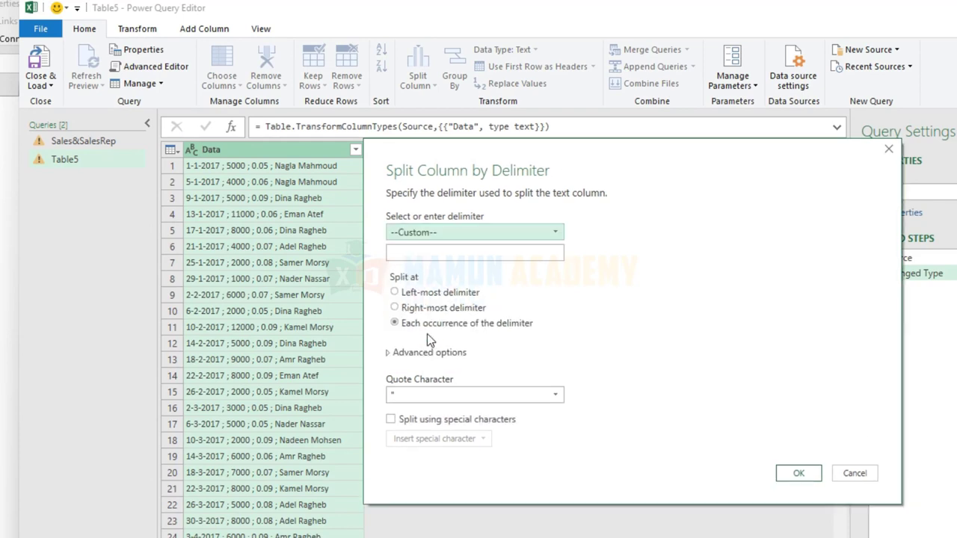
click(418, 253)
text(;)
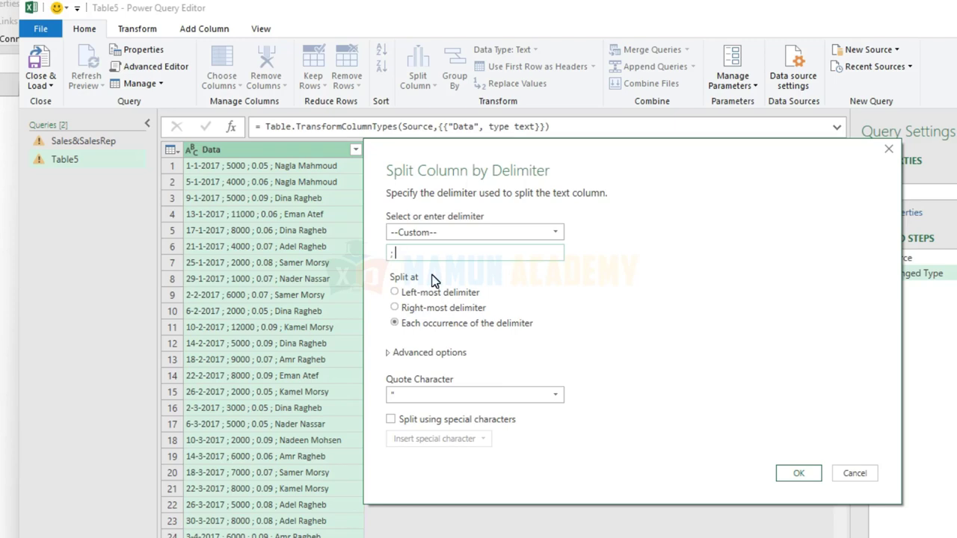
click(390, 359)
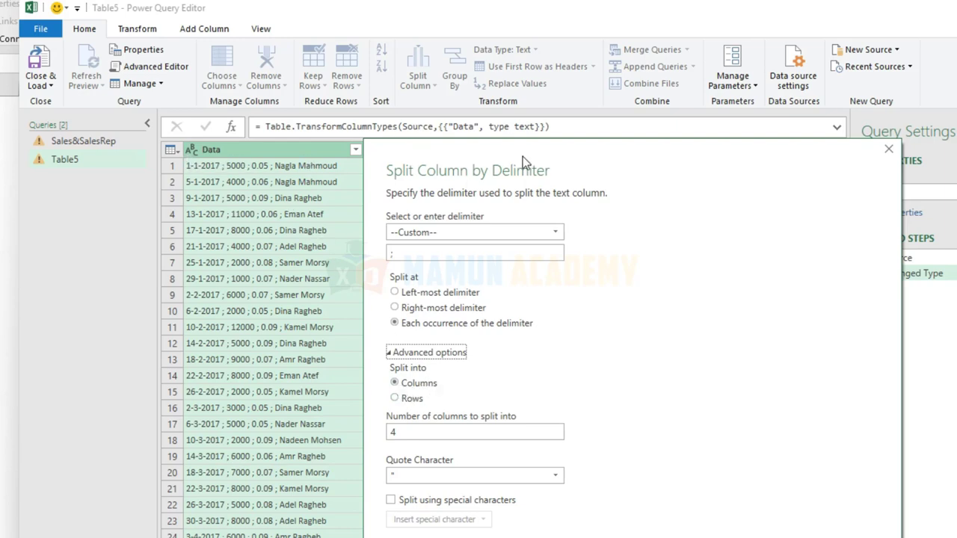
click(405, 399)
click(396, 383)
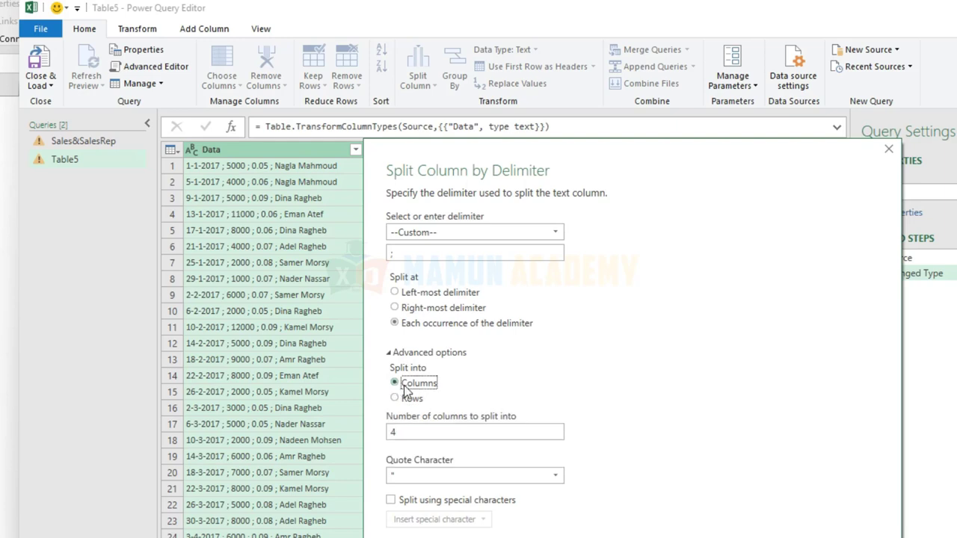
click(781, 534)
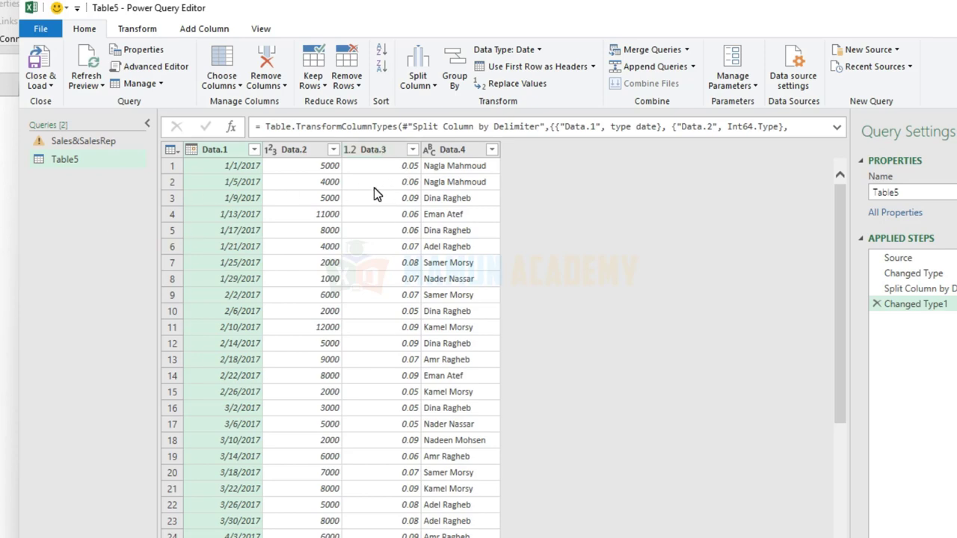
- Rename Data.1, Data.2, Data.3 and Data.4 to Date, Sales, FEE and Emp Name
double_click(220, 151)
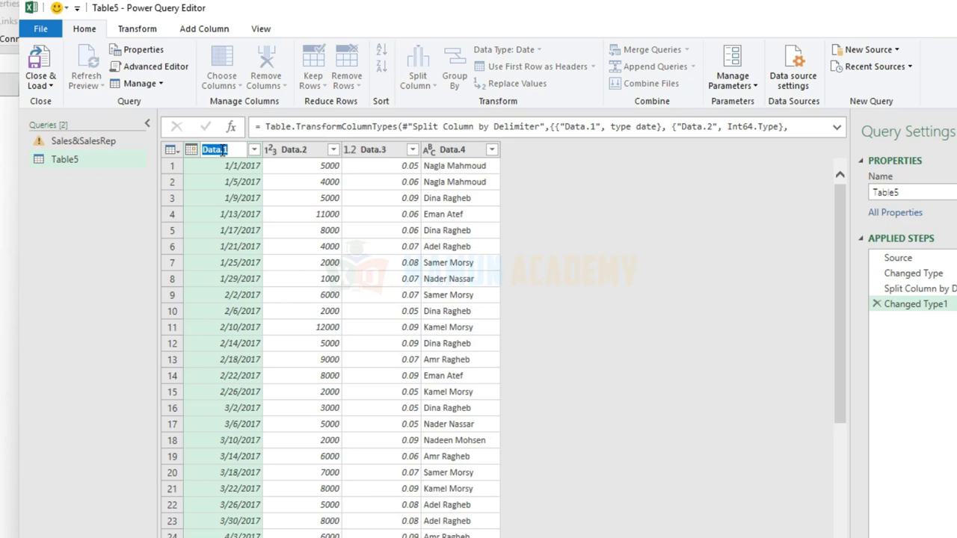
text(D)
key(Return)
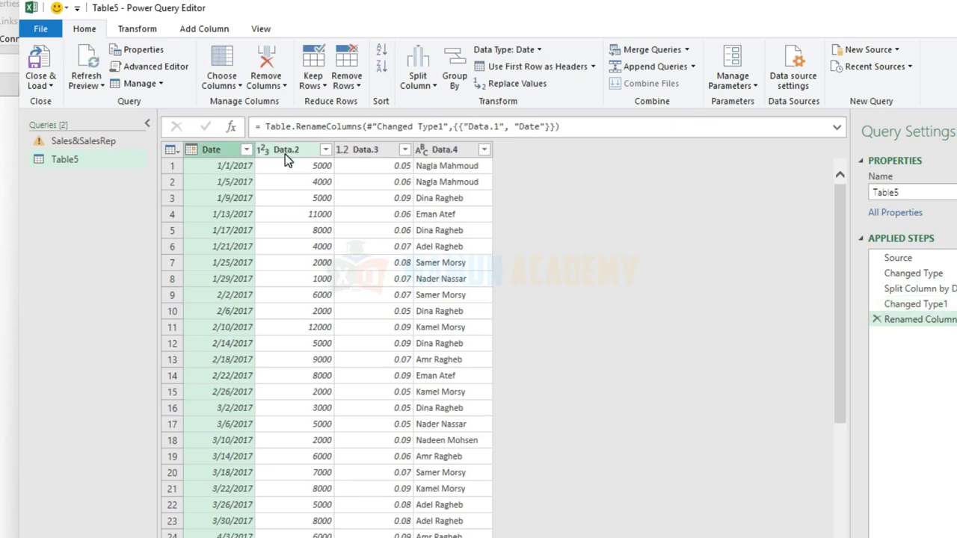
double_click(285, 153)
text(Sales)
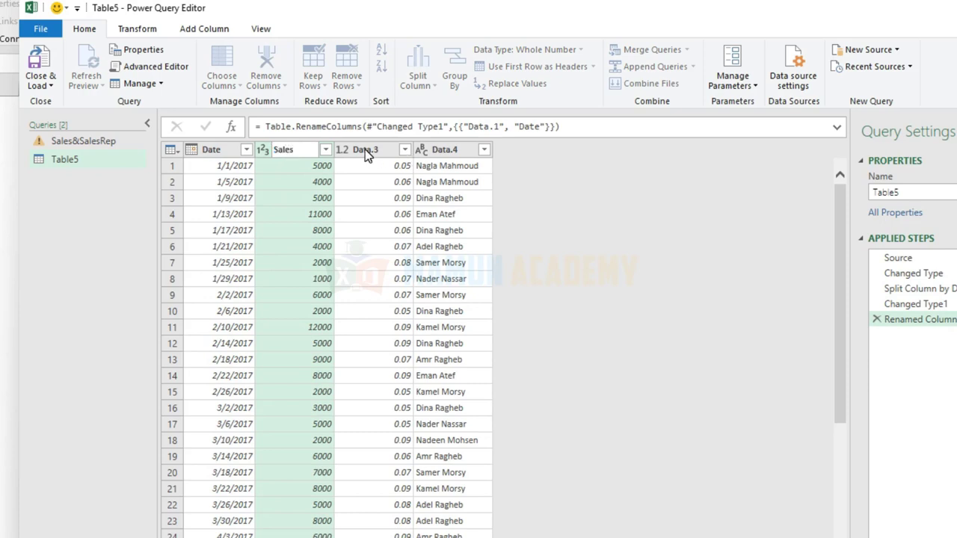
key(Return)
double_click(367, 148)
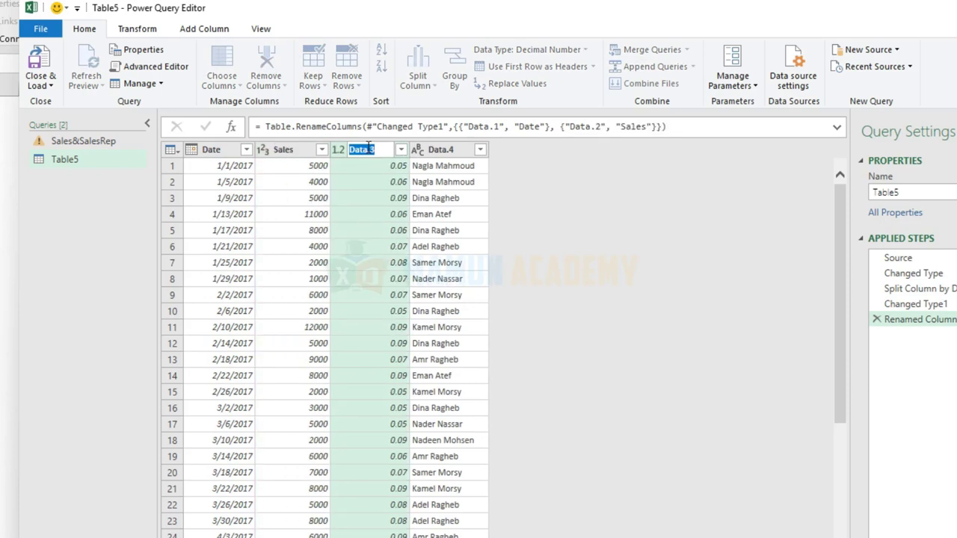
text(FEE)
double_click(442, 150)
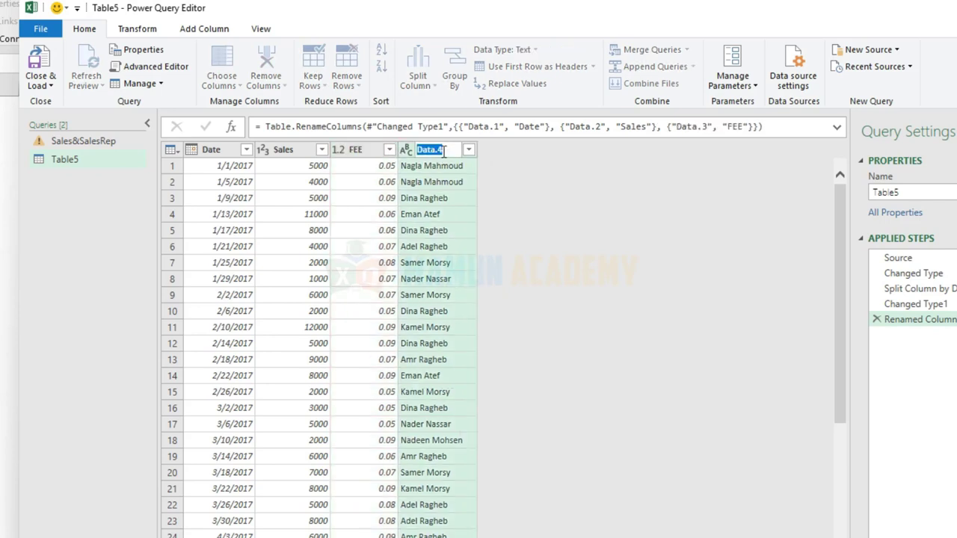
text(Emp Name)
key(Return)
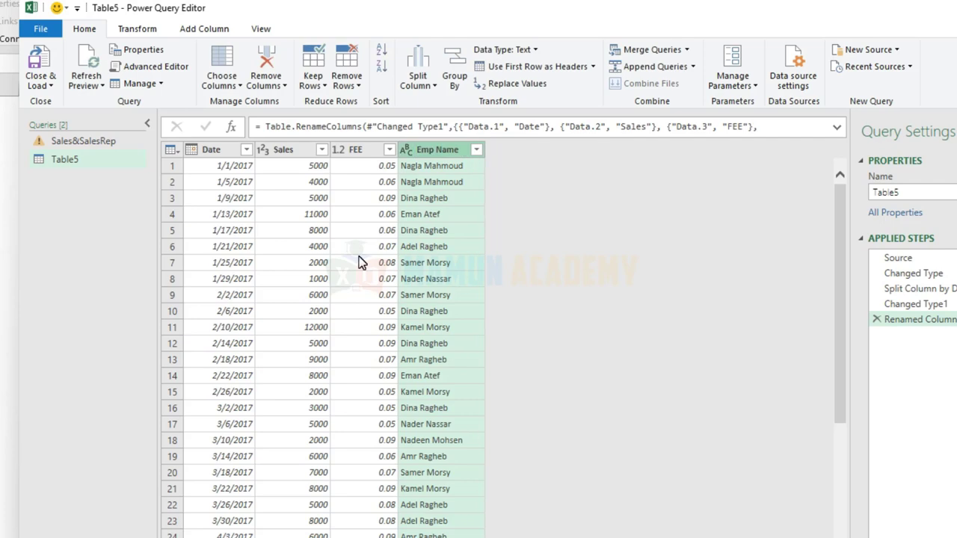
click(215, 154)
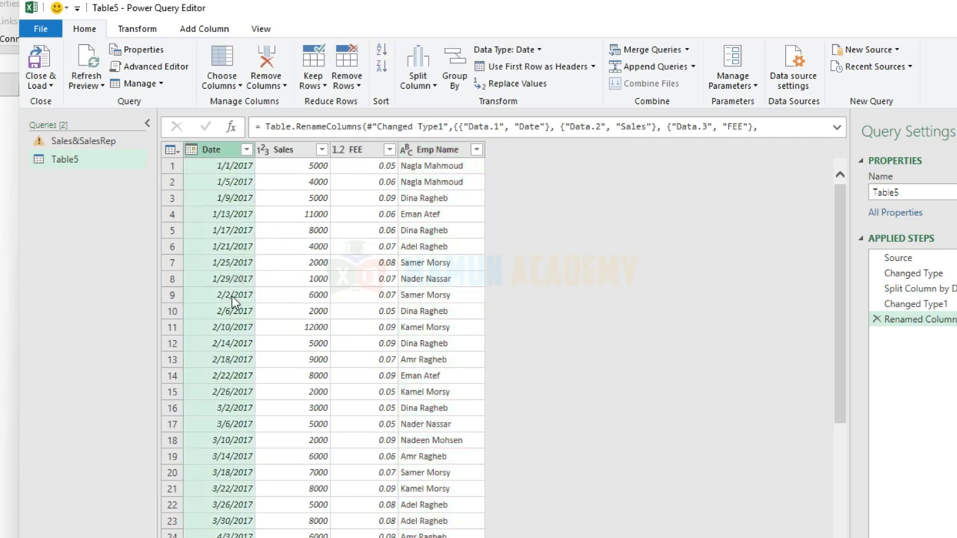
- Change the Date column's data type to Date
click(191, 150)
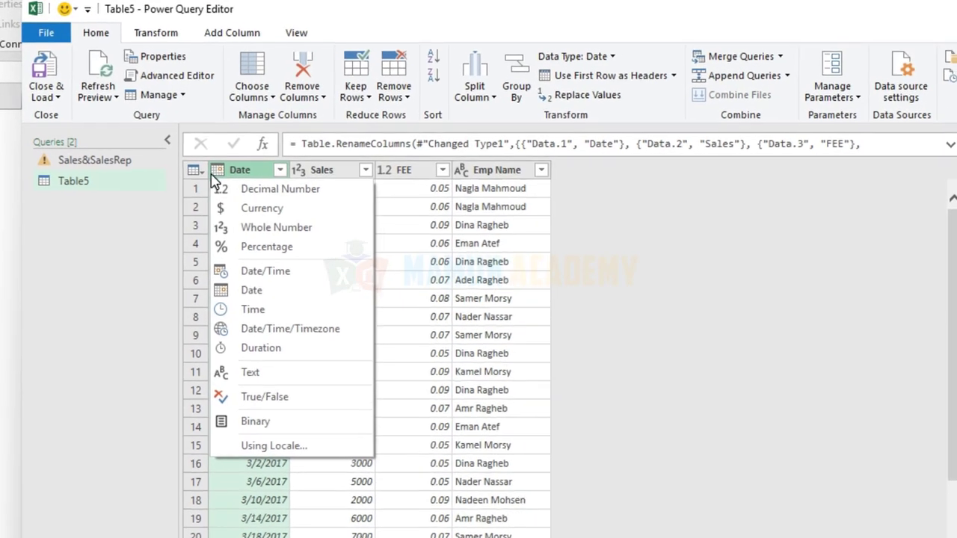
click(252, 296)
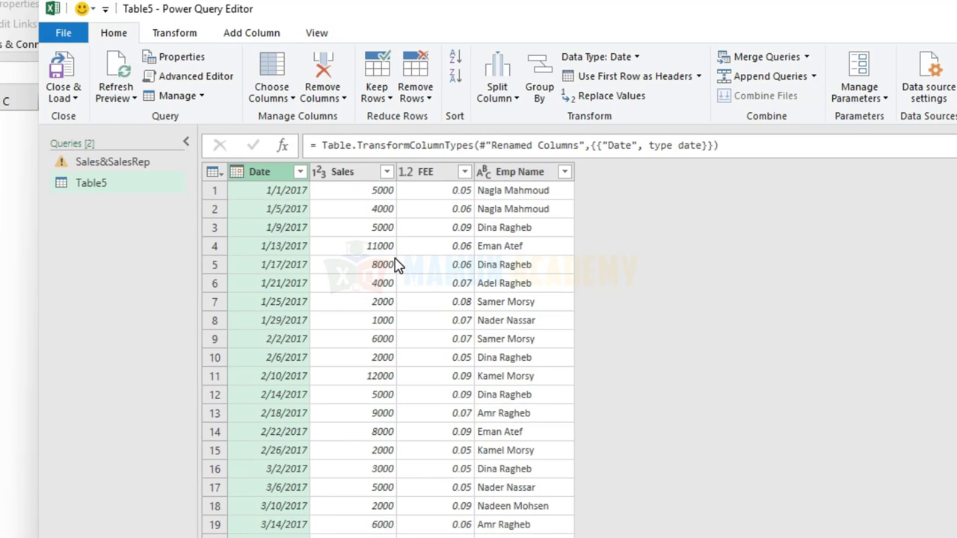
click(393, 263)
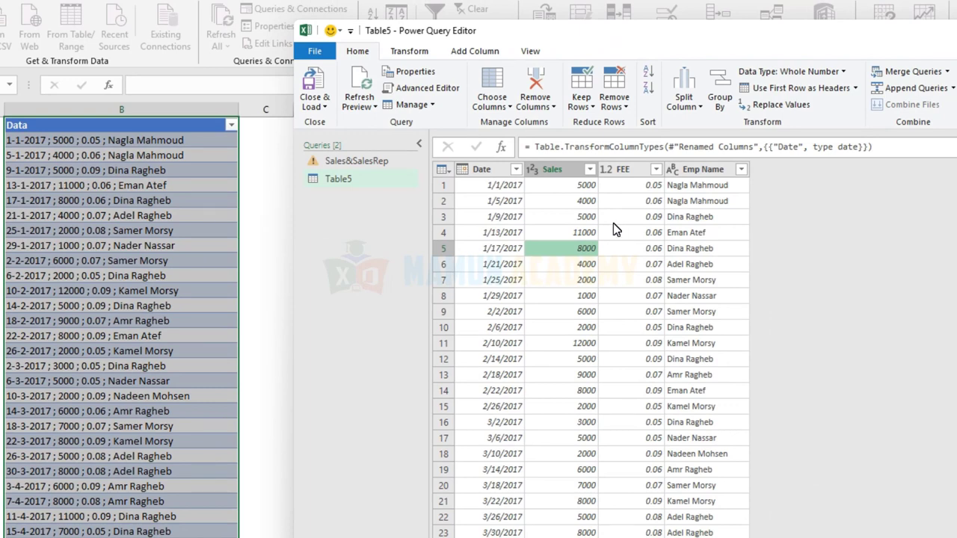
drag(437, 39, 600, 48)
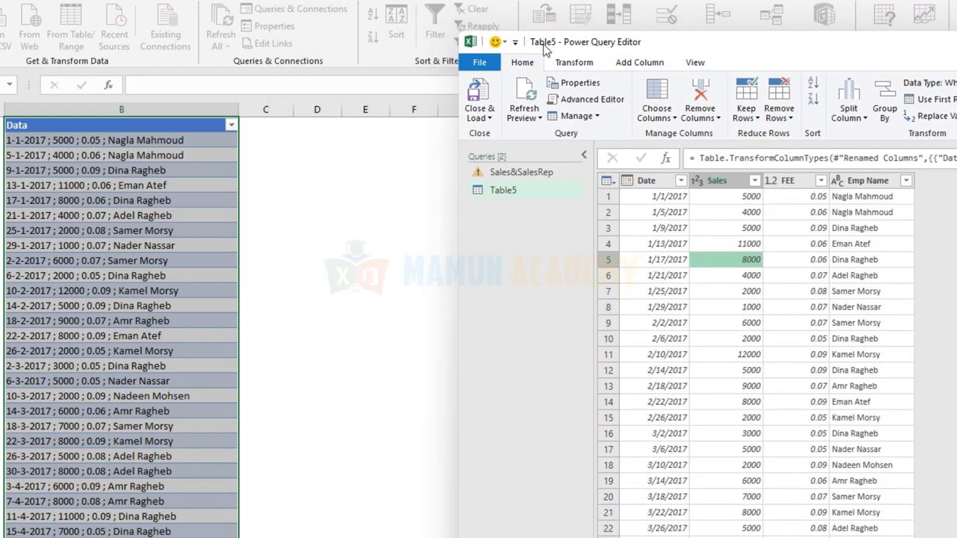
- Close & Load To a table on the existing 2017 worksheet at cell F7
click(490, 118)
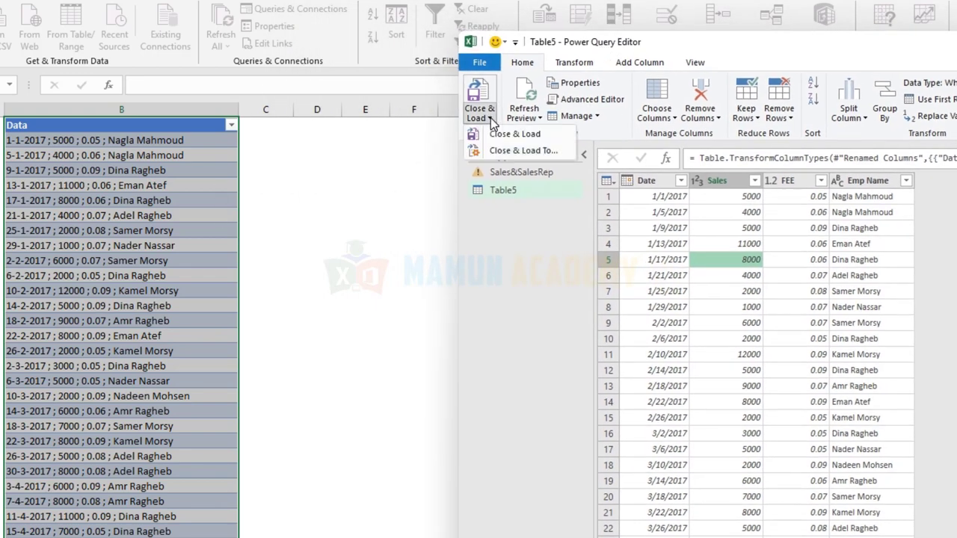
click(514, 152)
drag(482, 173, 760, 148)
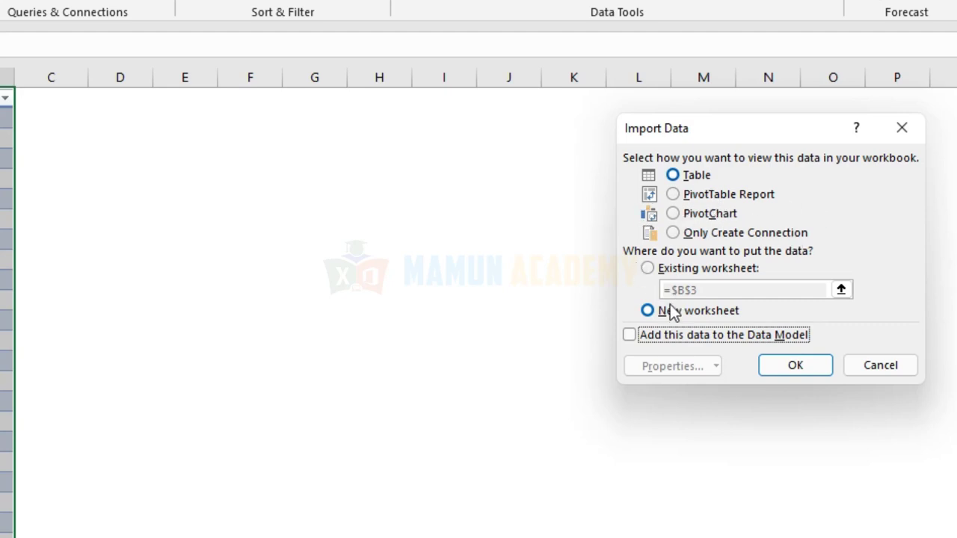
click(648, 269)
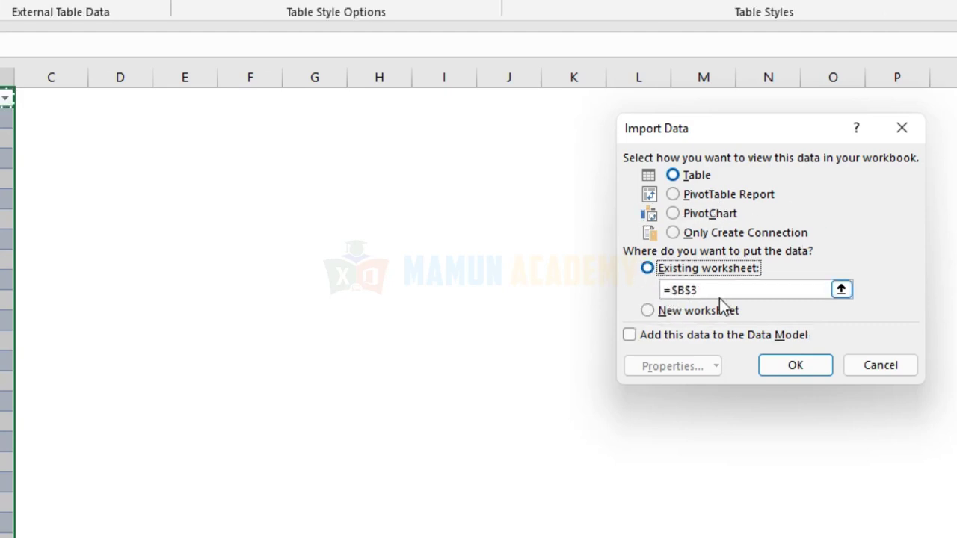
drag(702, 289, 663, 290)
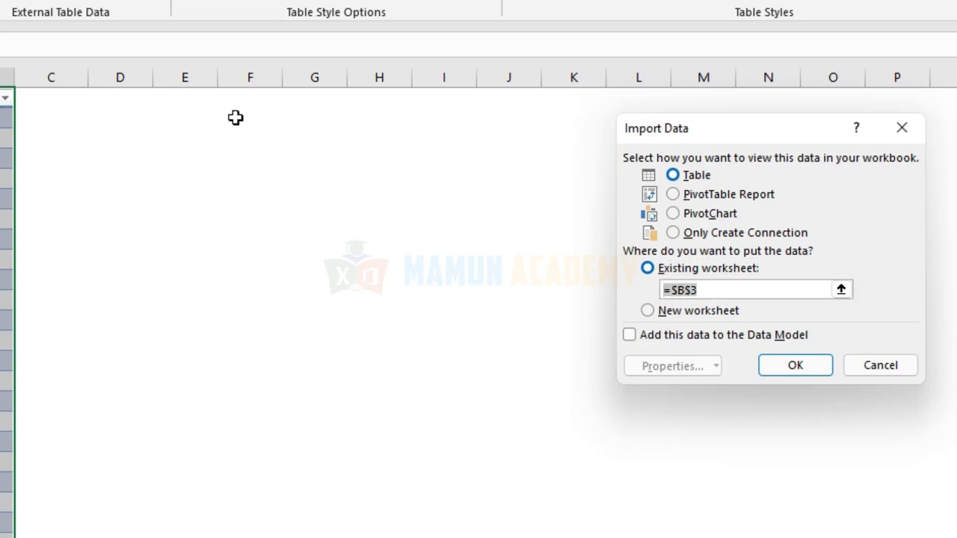
click(269, 176)
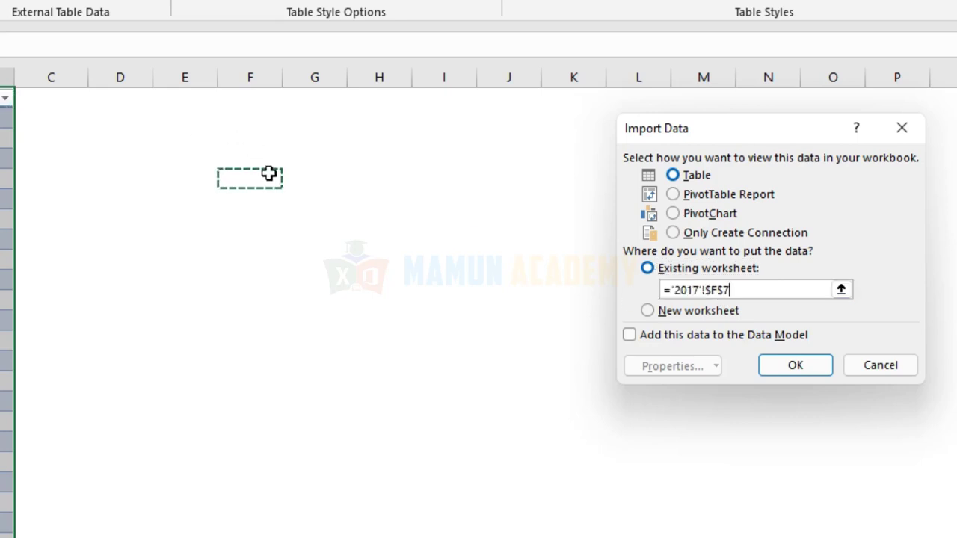
click(802, 370)
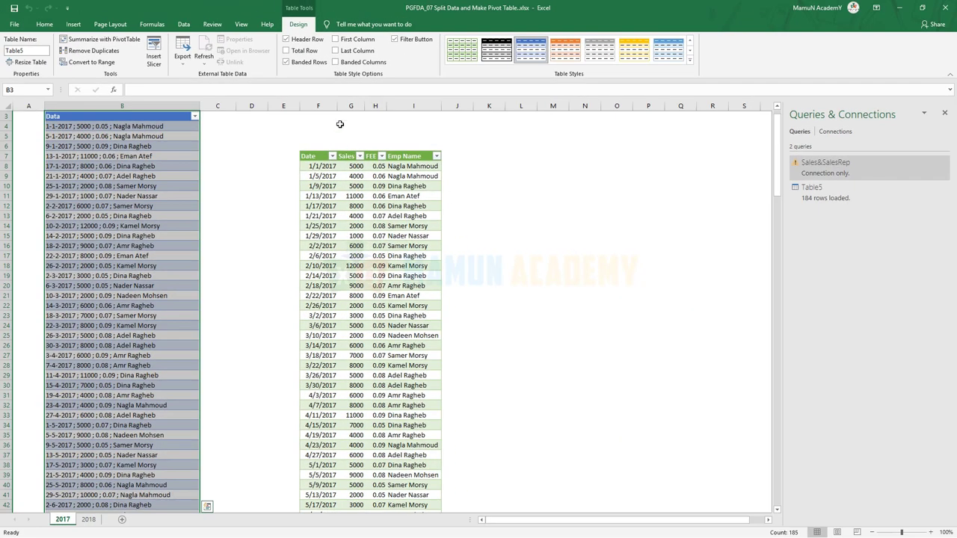
click(333, 112)
- Select a cell in the loaded Table5_2 and show its Table Tools Design tab
key(ctrl+shift+Down)
key(ctrl+shift+Down)
key(ctrl+shift+Right)
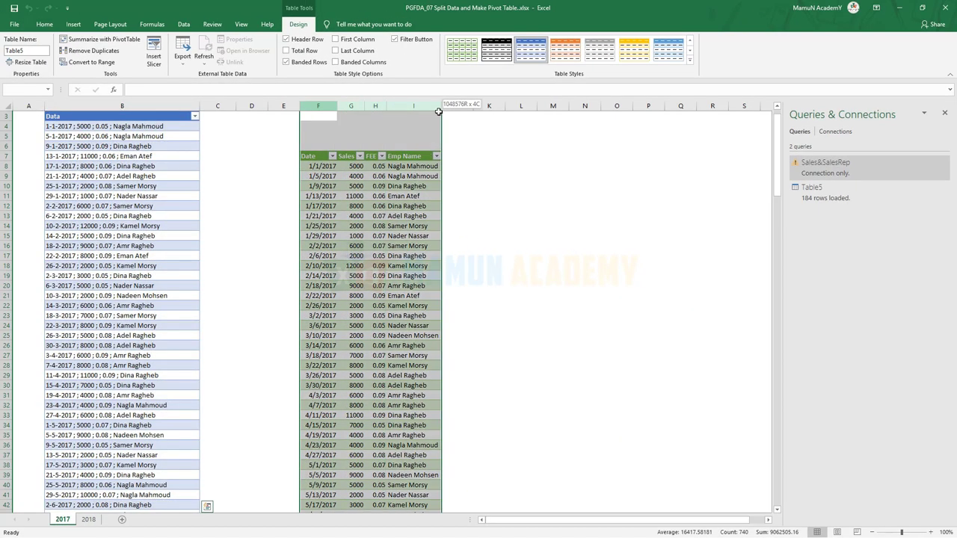
click(529, 144)
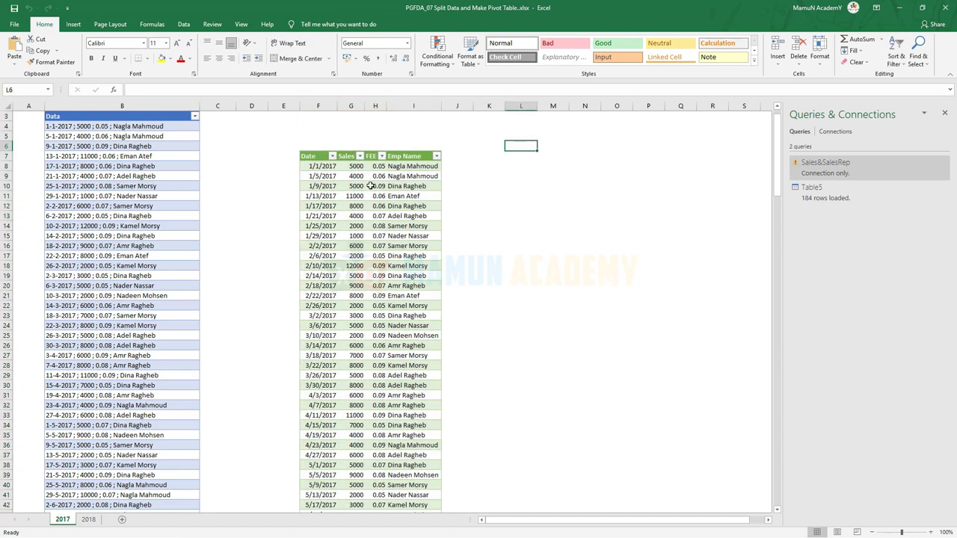
click(422, 214)
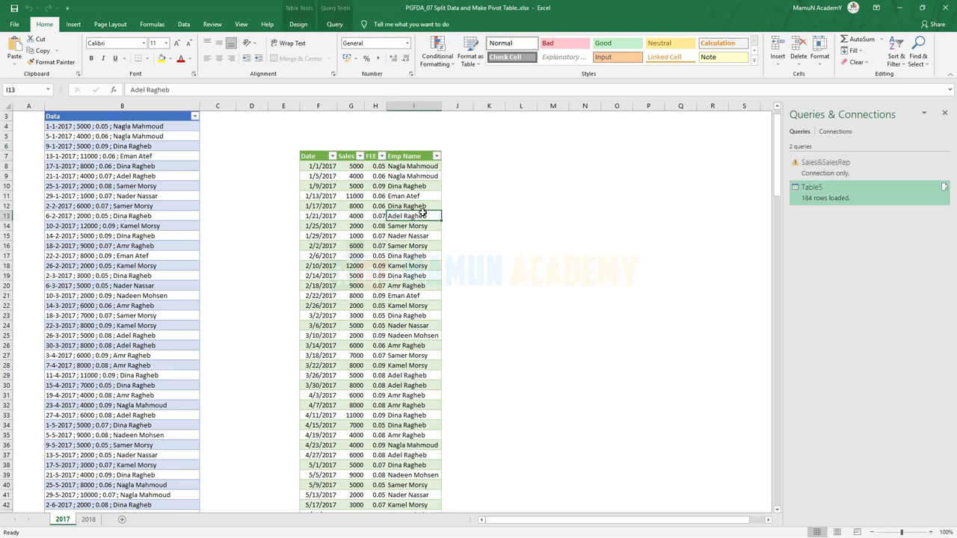
click(301, 25)
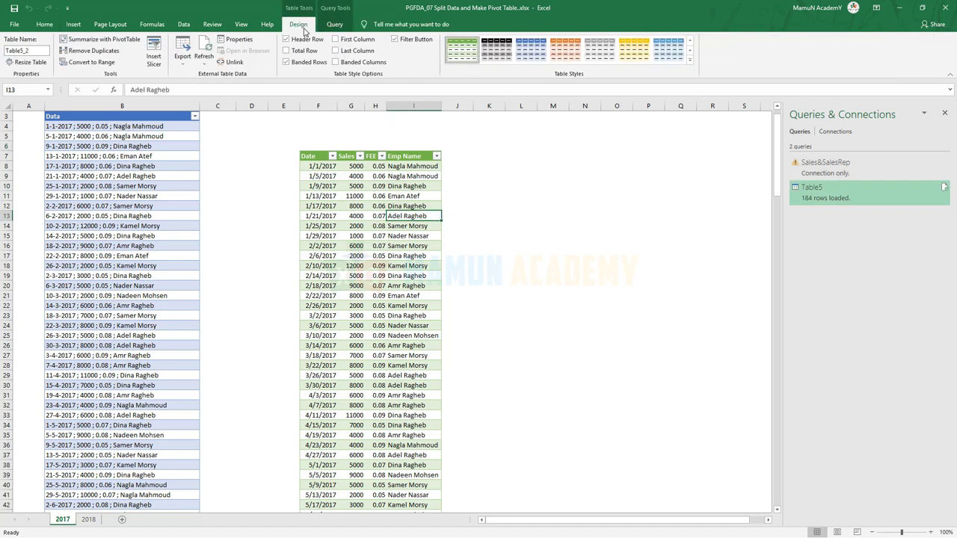
click(334, 25)
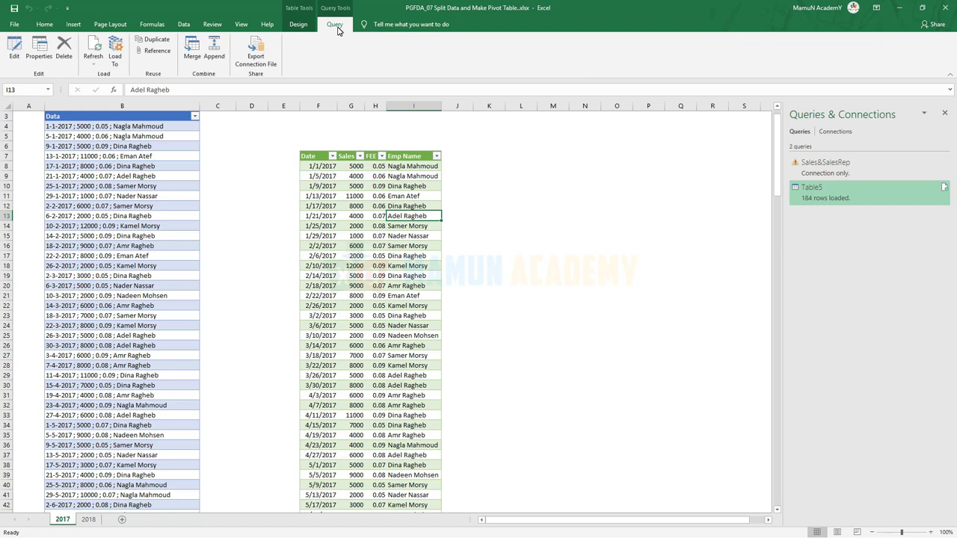
click(301, 27)
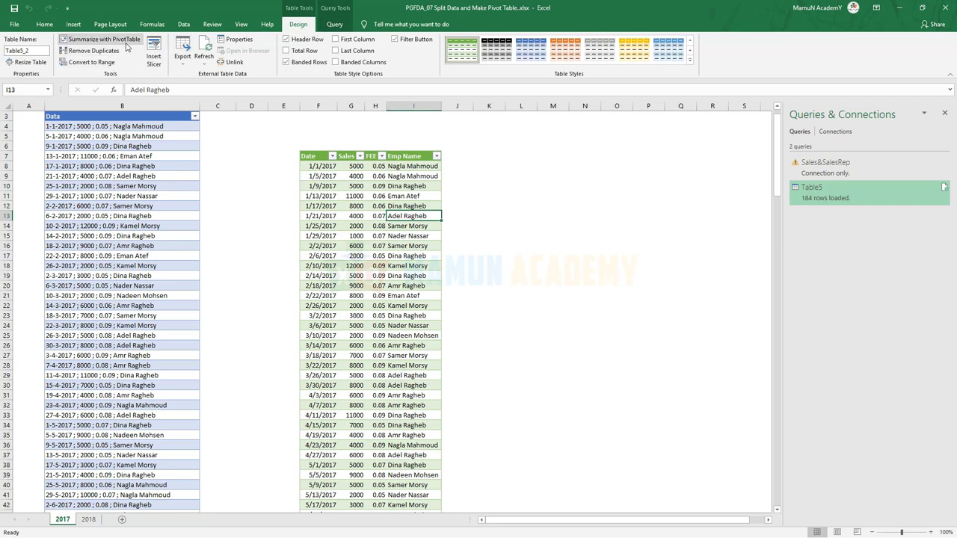
- Create a PivotTable from the sales table on the existing worksheet at M7
click(120, 44)
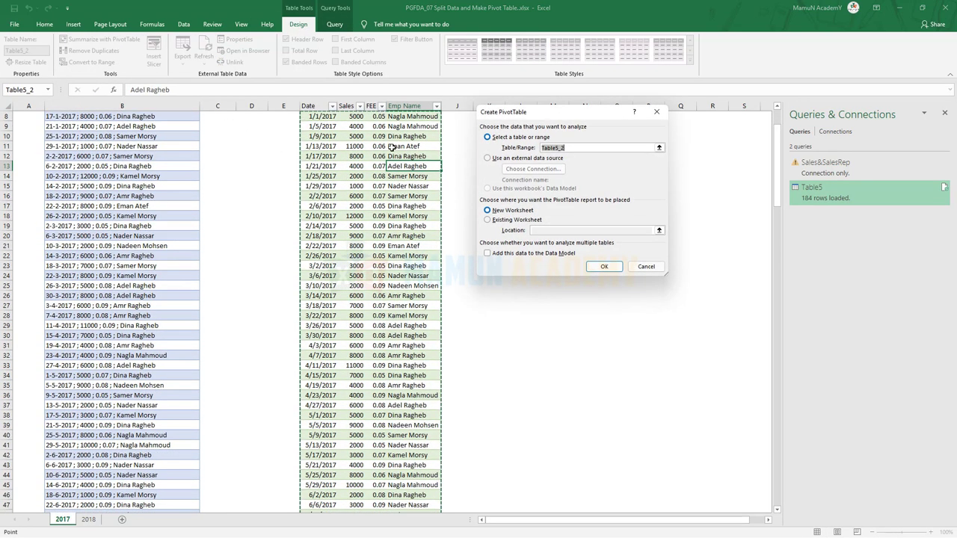
scroll(441, 184, up, 3)
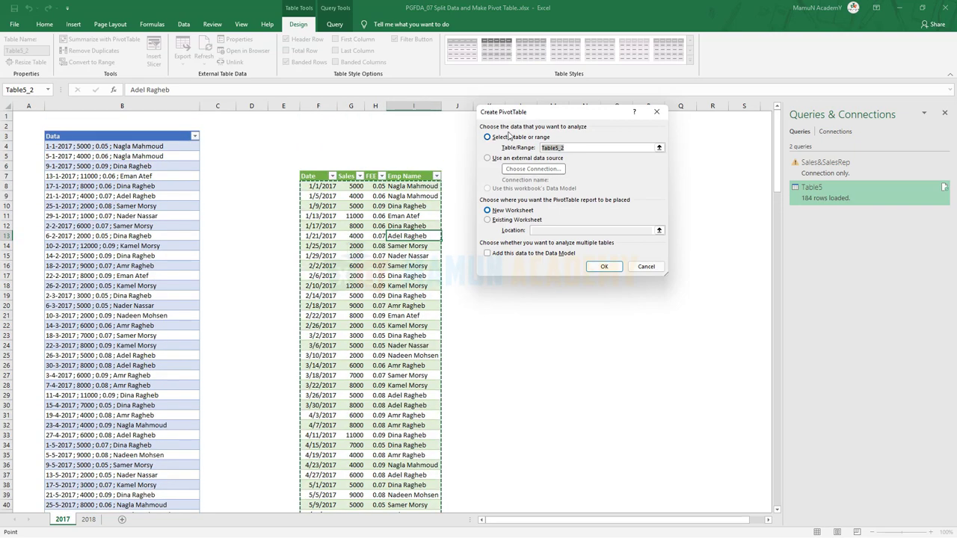
mouse_move(515, 116)
mouse_down()
mouse_move(499, 142)
mouse_move(608, 238)
mouse_up()
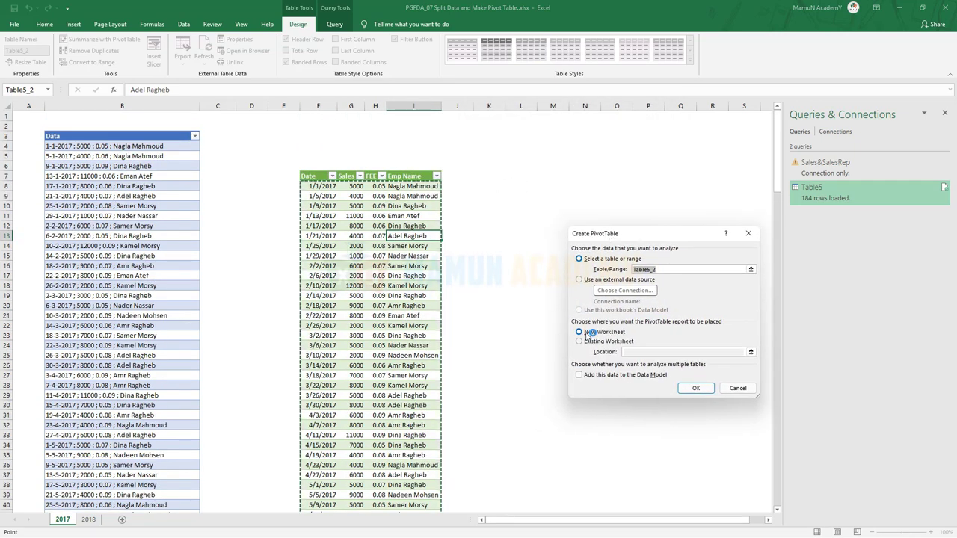
click(596, 342)
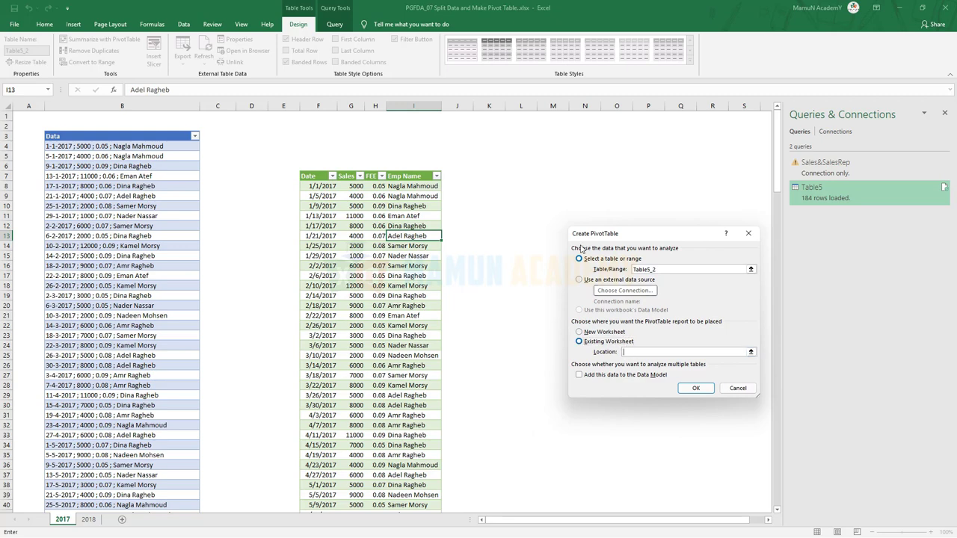
click(542, 175)
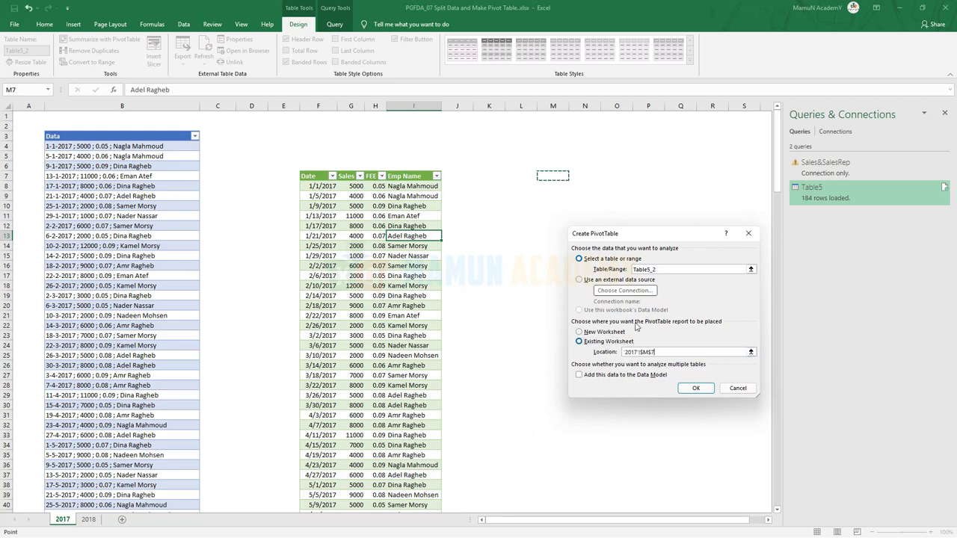
click(696, 388)
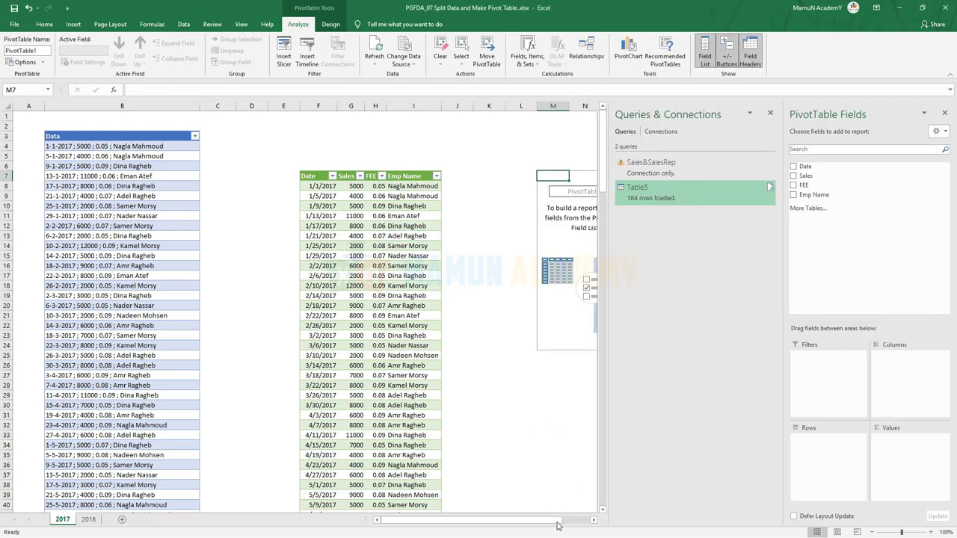
- Lay out the PivotTable with Date in Columns, Emp Name in Rows and Sales in Values
drag(556, 526, 592, 521)
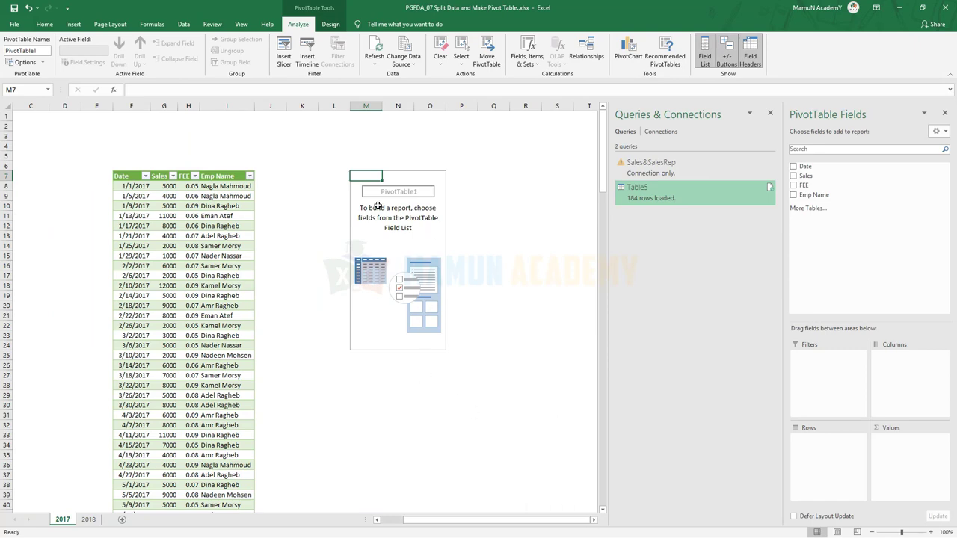
drag(587, 521, 553, 521)
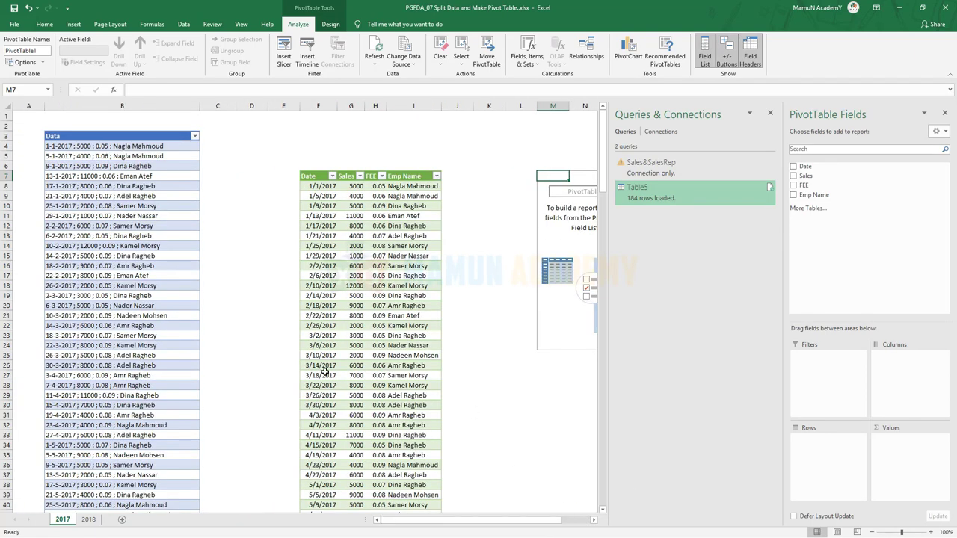
click(133, 215)
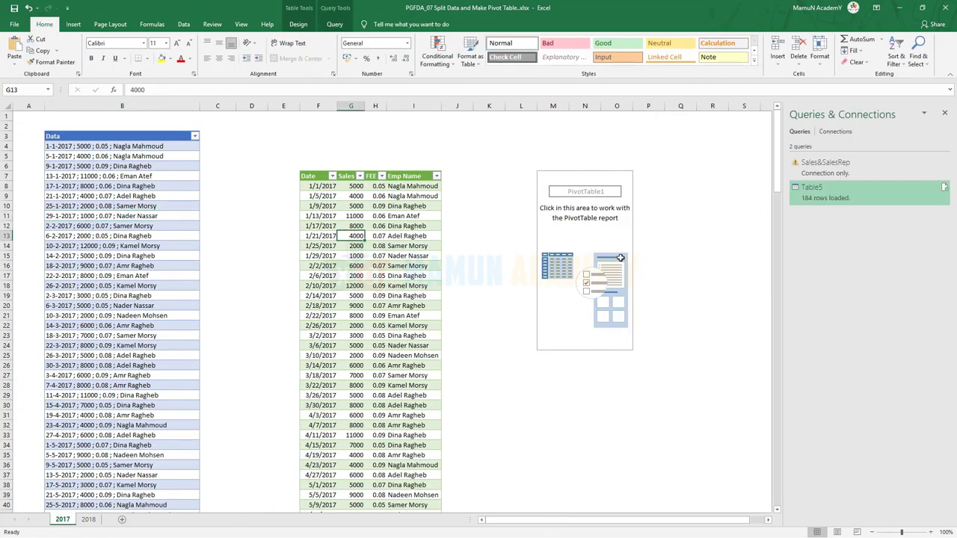
click(618, 239)
drag(541, 521, 572, 521)
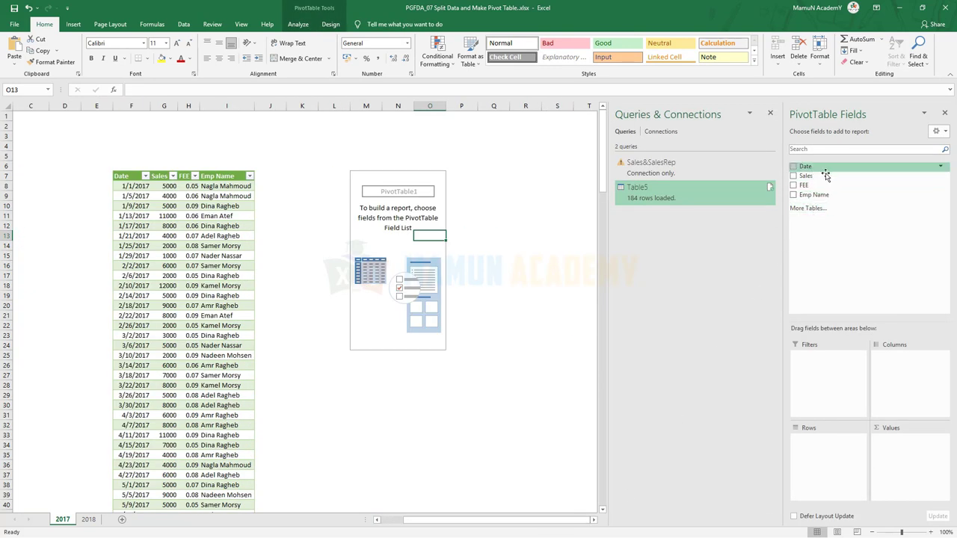
drag(816, 171, 908, 363)
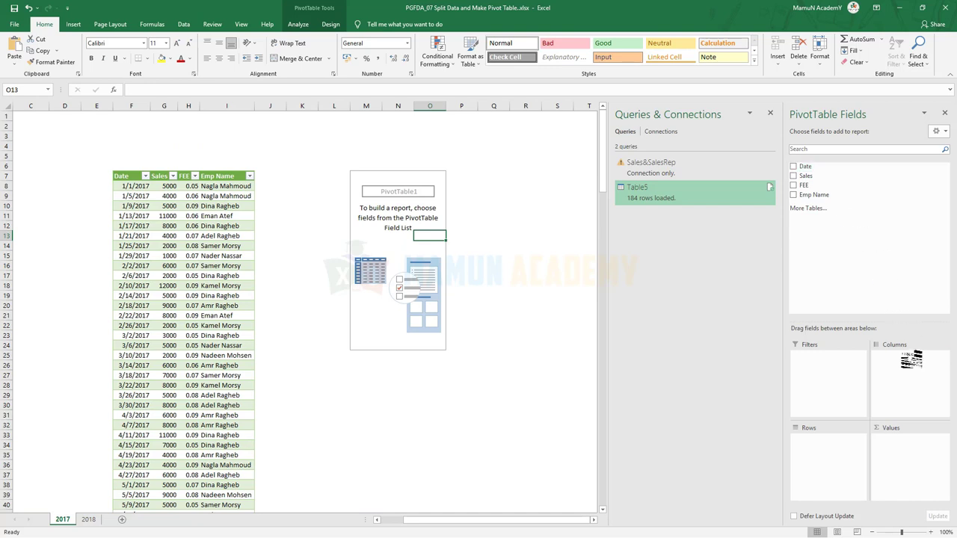
drag(825, 197, 826, 445)
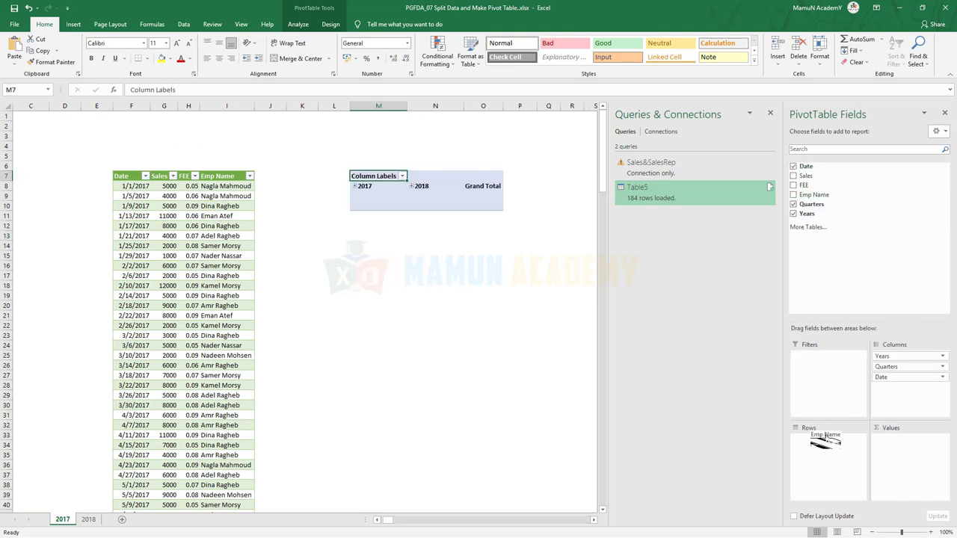
drag(816, 179, 908, 439)
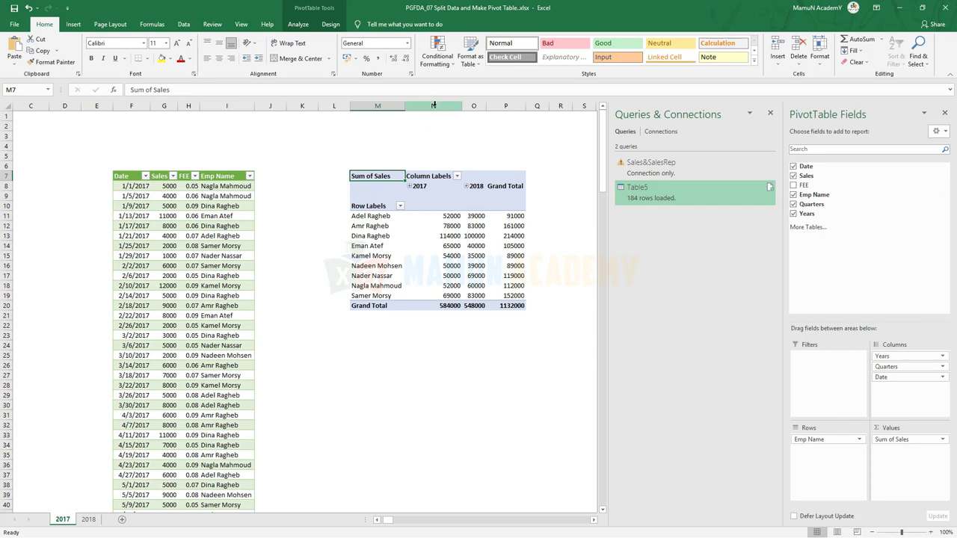
drag(433, 106, 505, 106)
- Comma-format the pivot totals and group the dates by Quarters and Years only
click(378, 59)
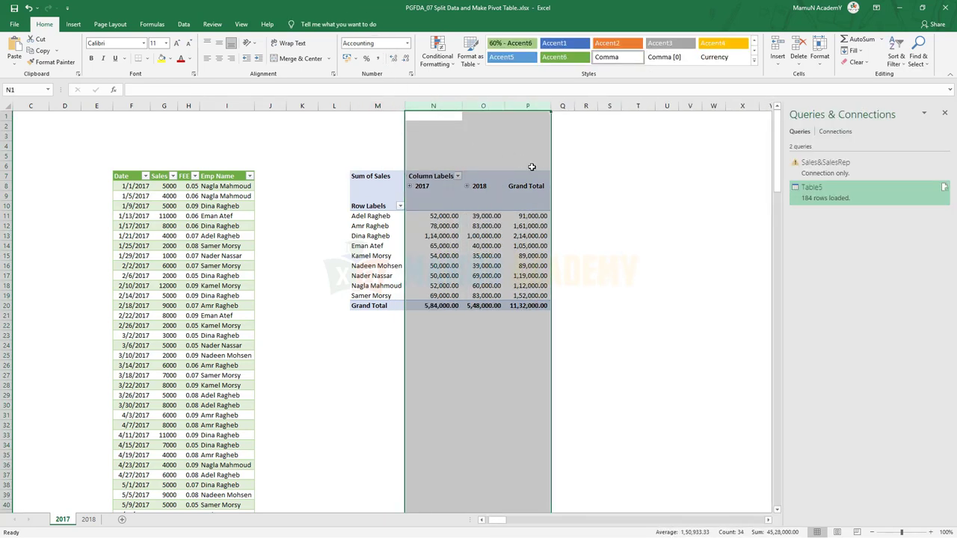
click(528, 175)
click(418, 185)
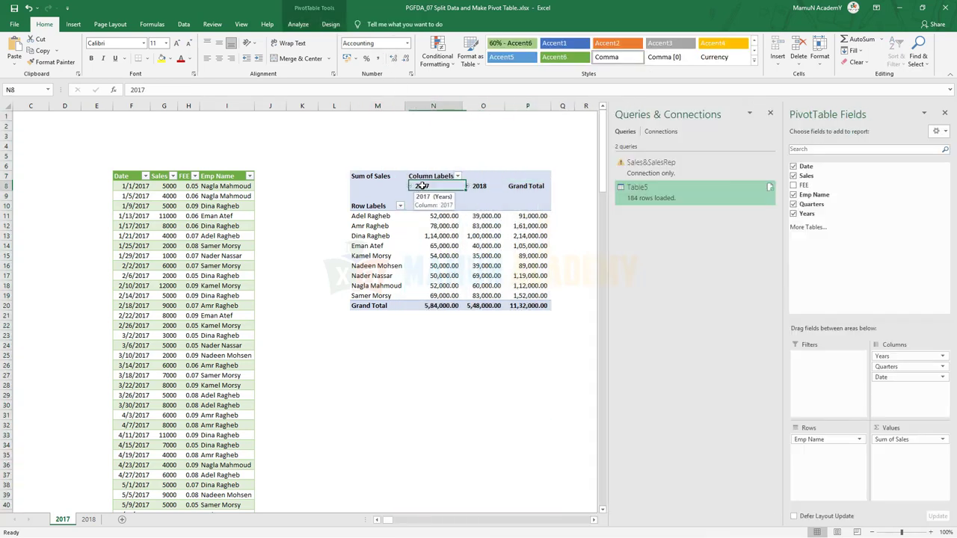
right_click(432, 186)
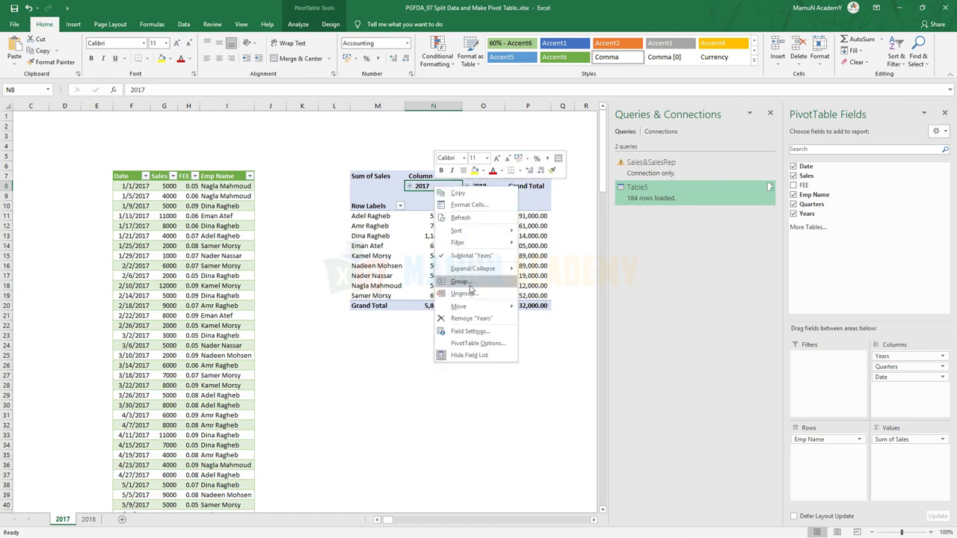
click(471, 289)
drag(466, 217, 264, 148)
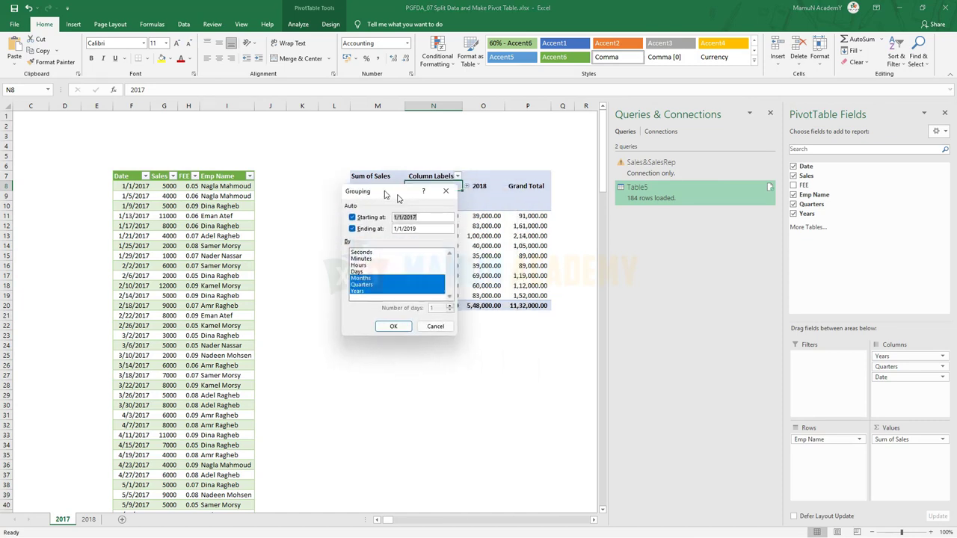
click(233, 230)
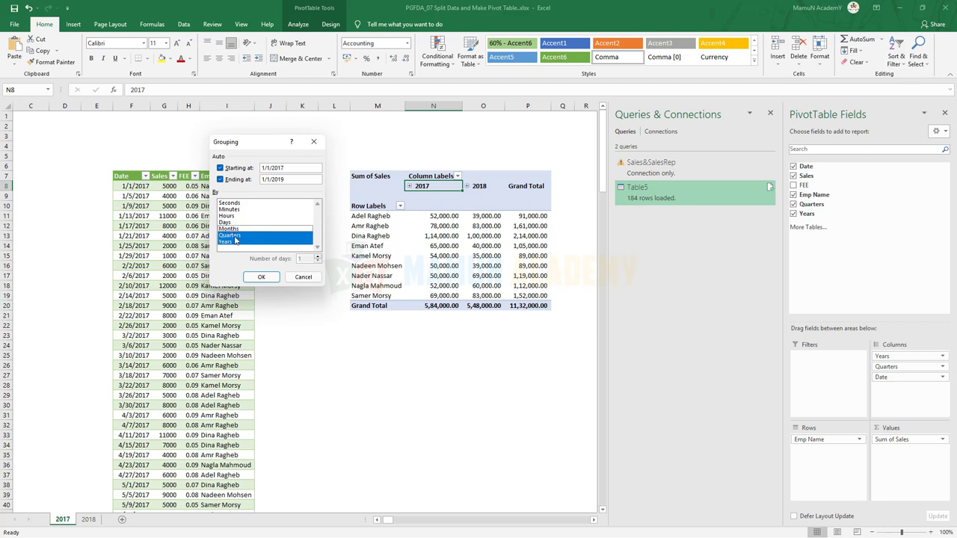
click(261, 277)
- Select the blank spacer column D for deletion
click(377, 345)
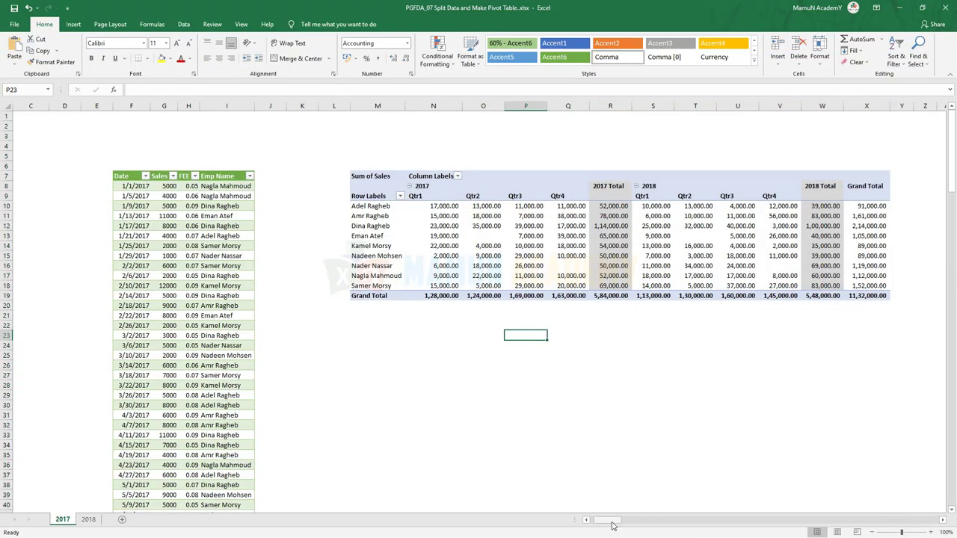
drag(608, 519, 606, 523)
click(252, 106)
right_click(252, 105)
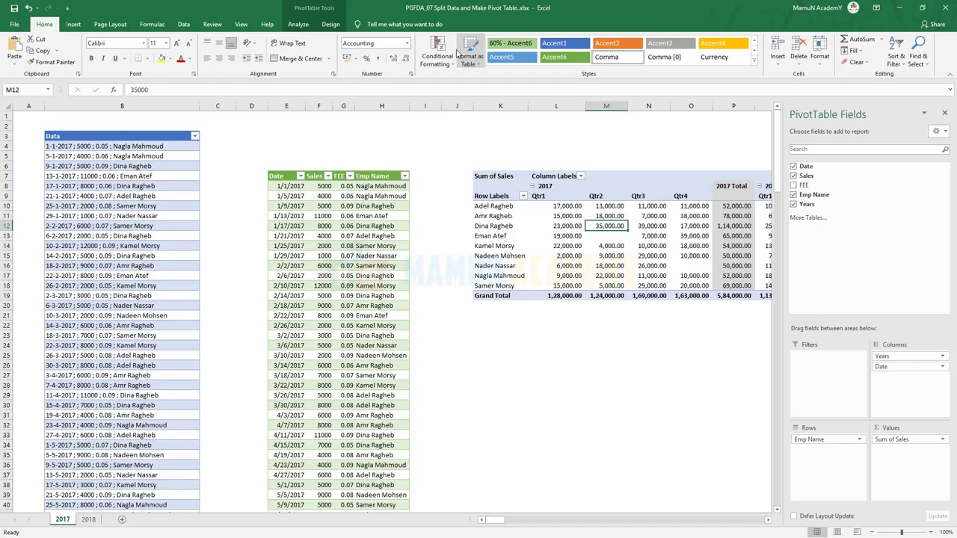
- Apply the green Pivot Style Medium 7, with its dark green header, to the PivotTable
click(330, 24)
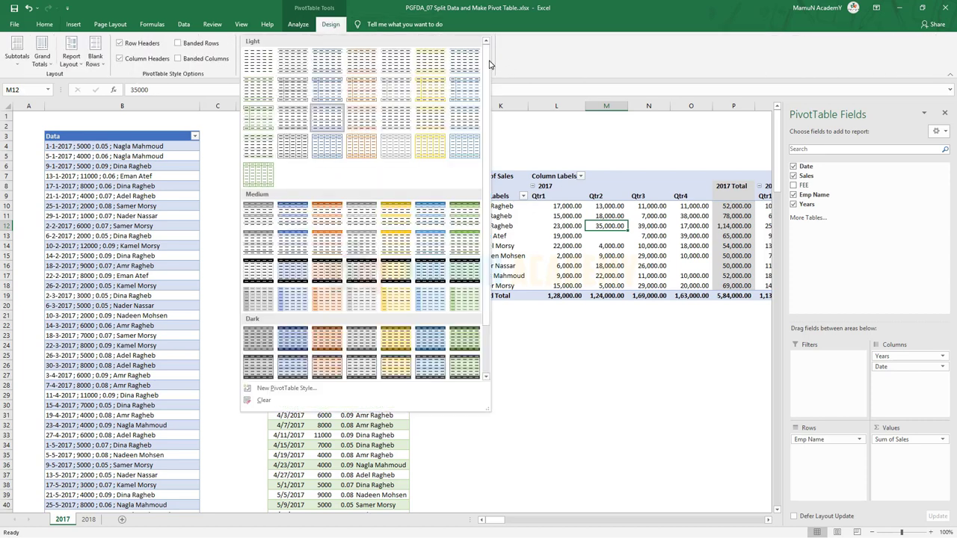
click(486, 60)
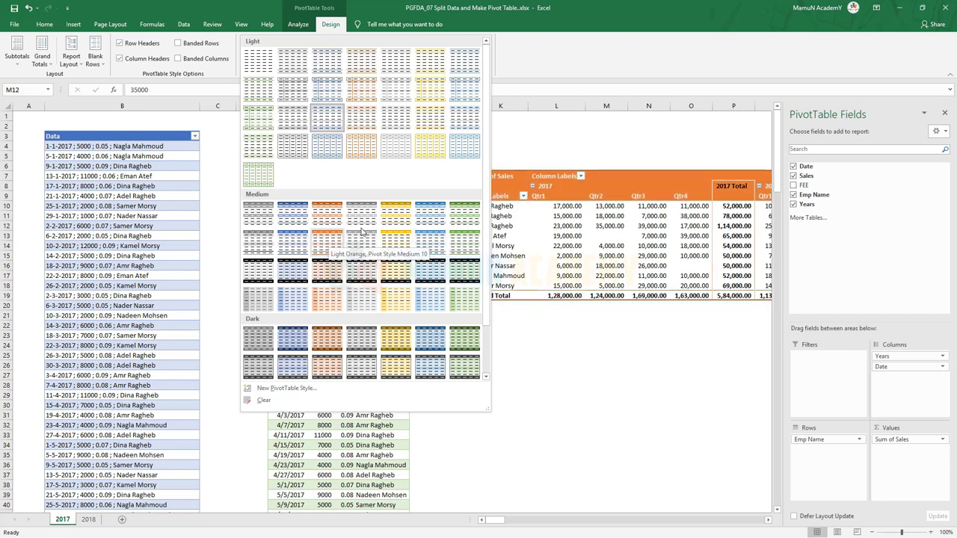
click(468, 217)
click(556, 365)
mouse_move(602, 520)
mouse_down()
mouse_move(616, 519)
mouse_move(607, 519)
mouse_up()
click(628, 364)
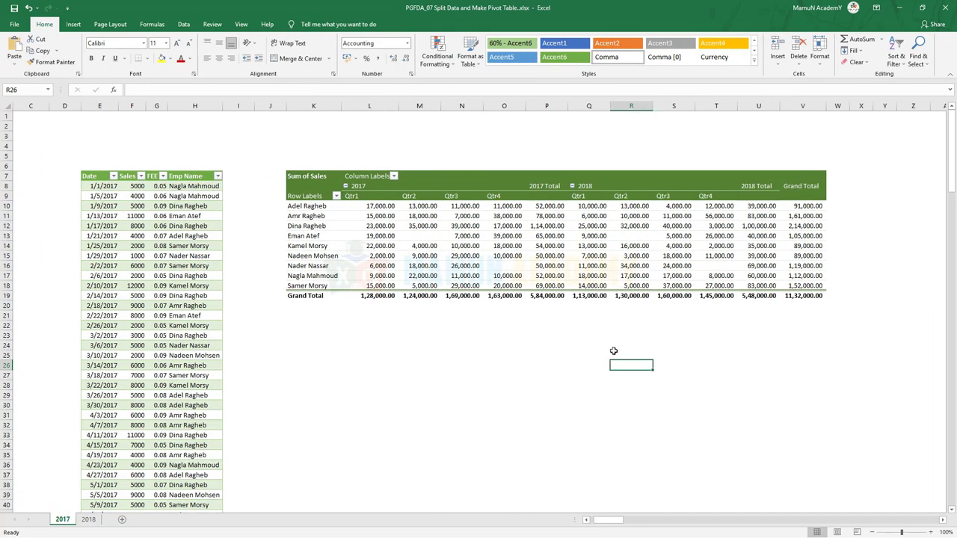
click(520, 247)
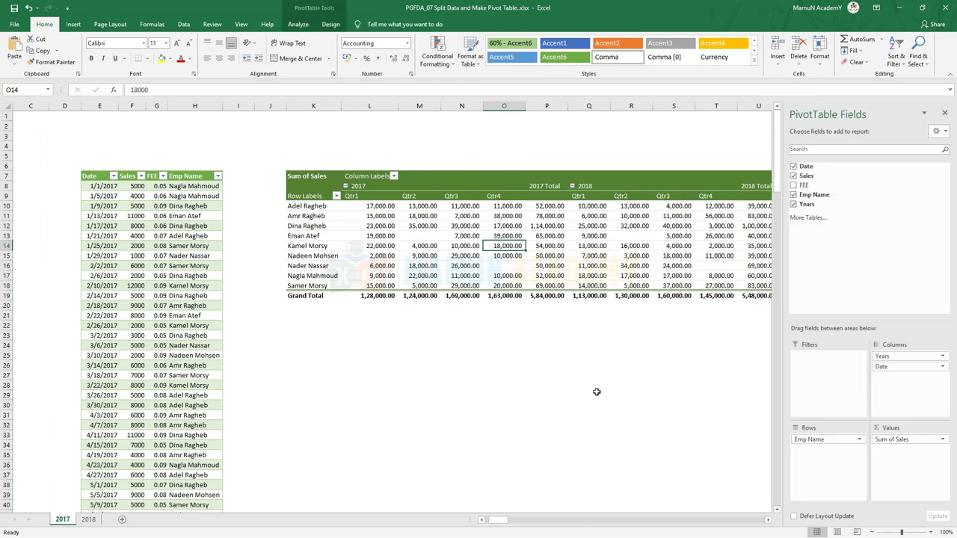
- Regroup the PivotTable dates by years only, dropping quarters
right_click(547, 188)
click(576, 289)
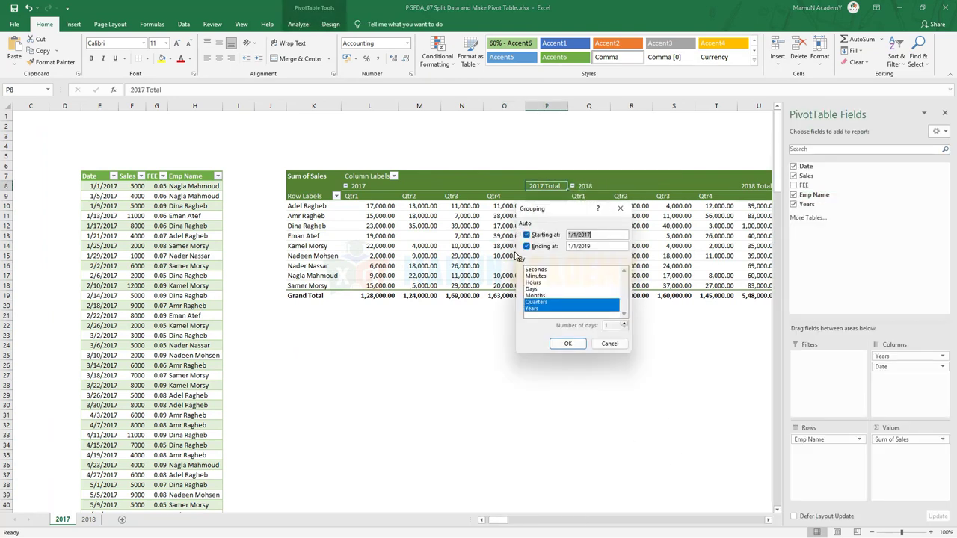
click(536, 302)
click(567, 343)
- Apply Comma Style to pivot columns K:N for thousands separators and two decimals
click(566, 335)
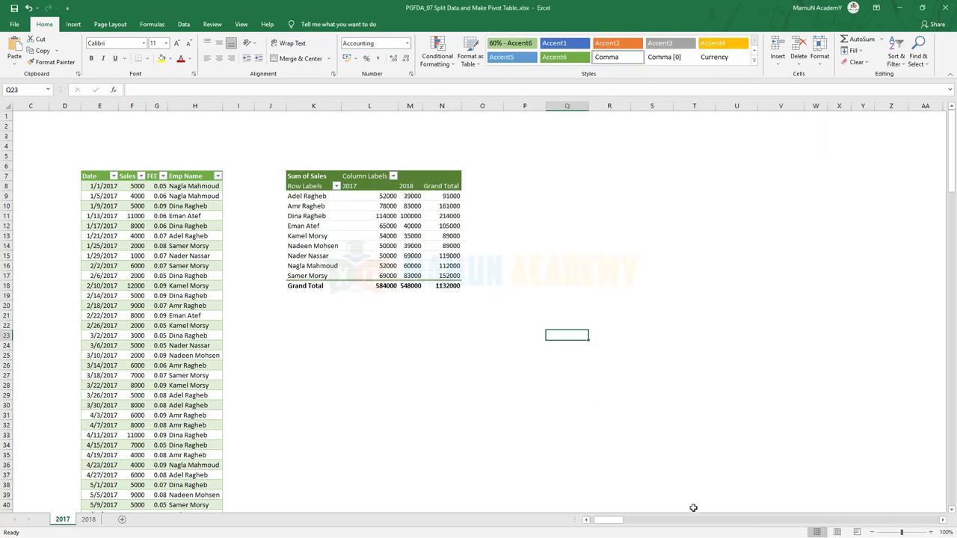
drag(606, 519, 591, 520)
click(509, 106)
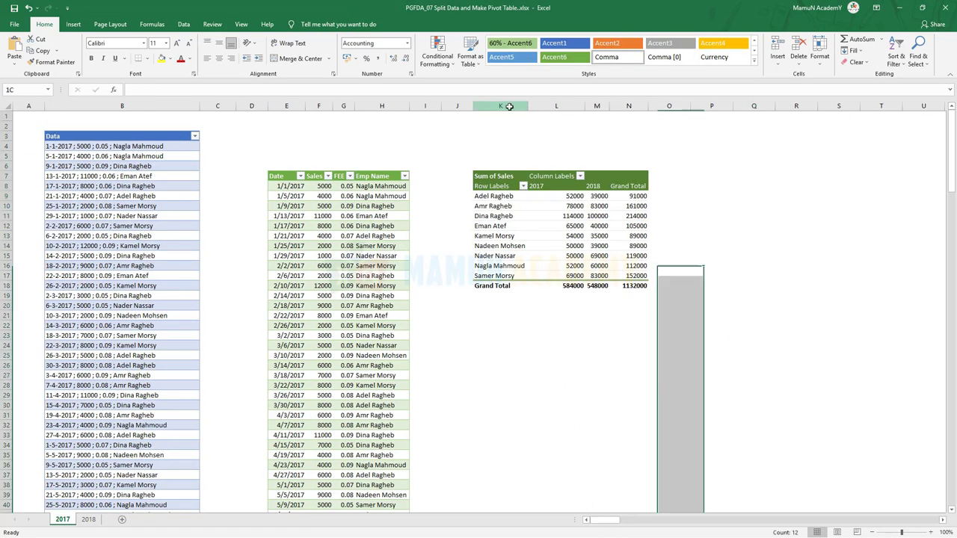
drag(509, 107, 650, 106)
click(378, 58)
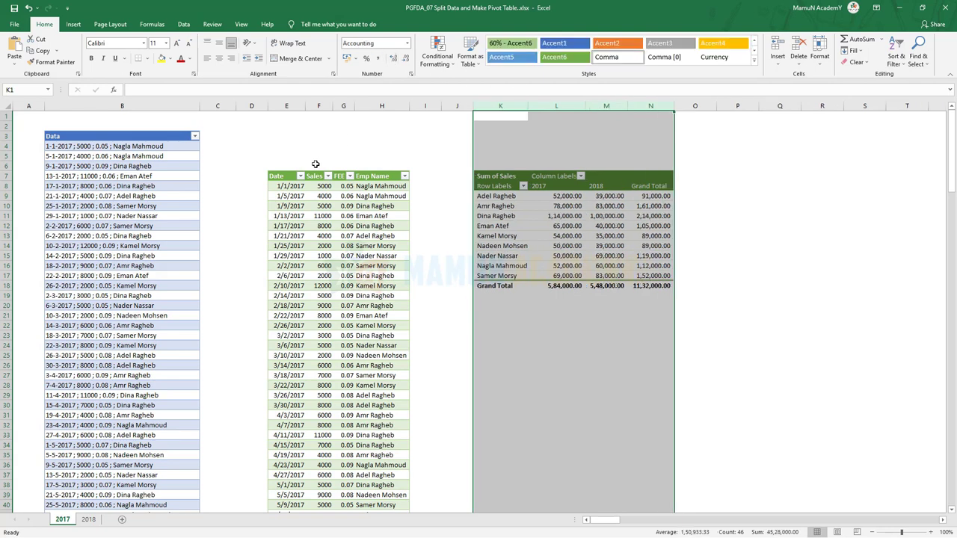
click(171, 206)
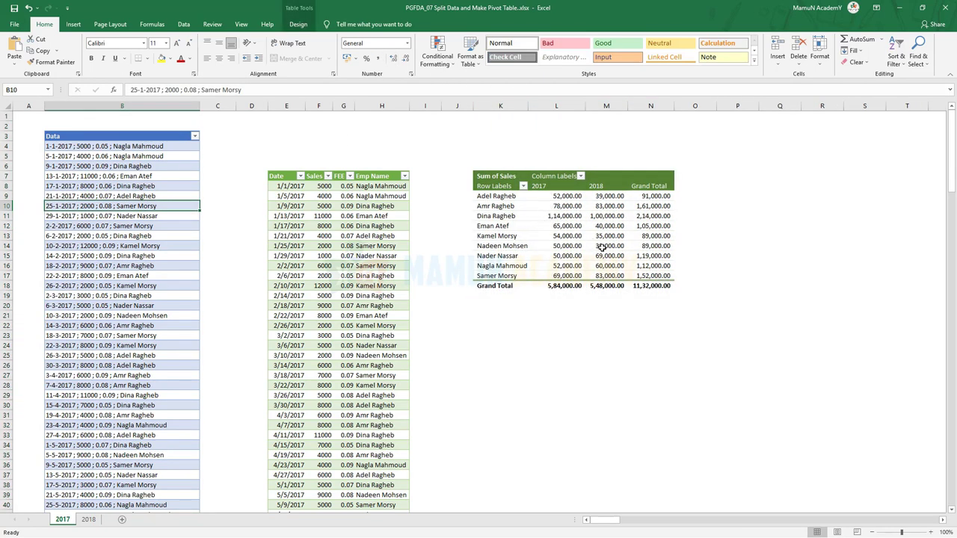
- Restyle the PivotTable with an orange PivotTable style instead of the green one
mouse_move(605, 246)
click(605, 196)
click(330, 24)
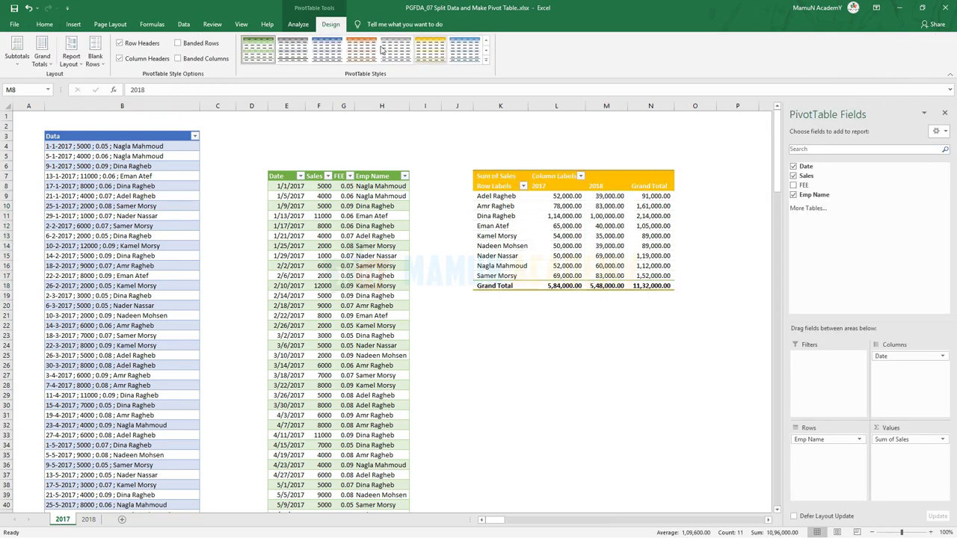
click(371, 50)
click(550, 322)
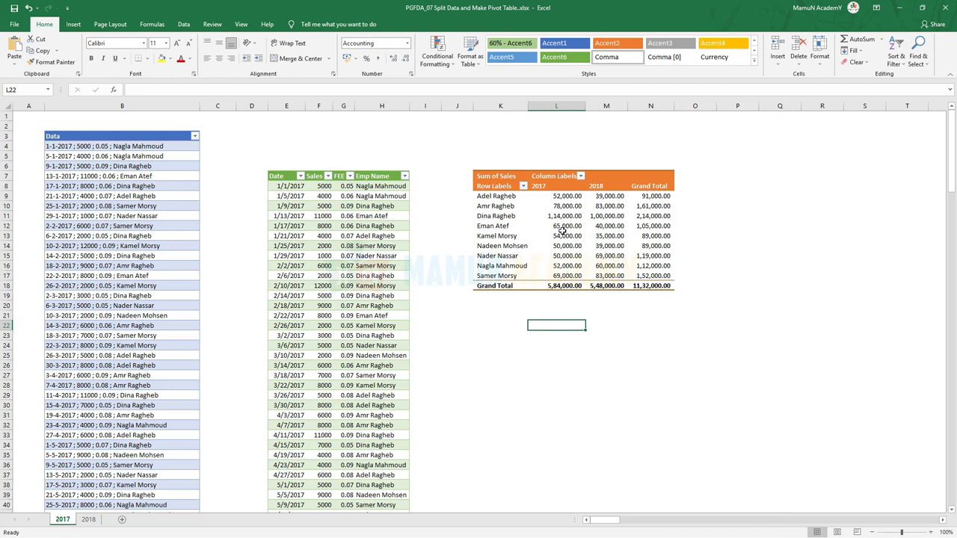
mouse_move(533, 262)
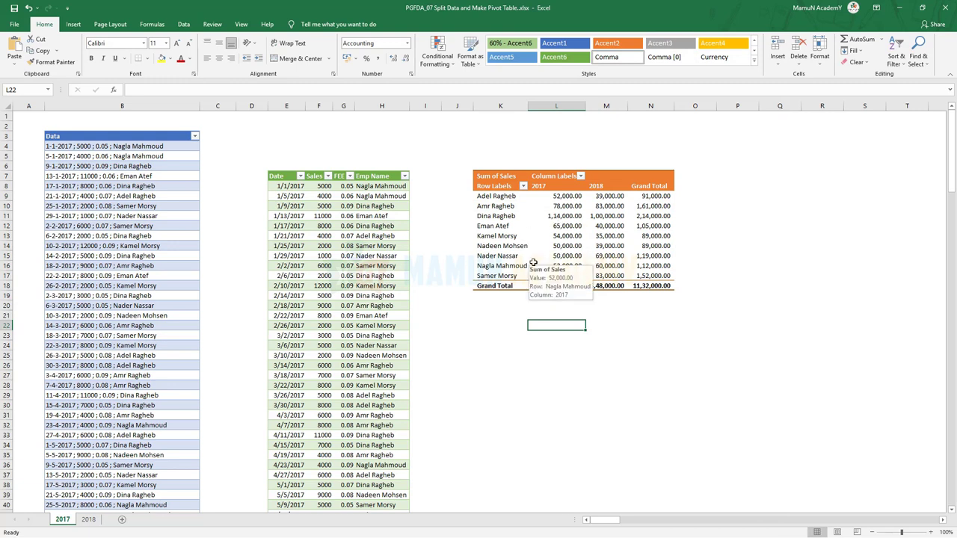
- Delete the 2018 entries from B96 down to the end of the Data table
click(115, 374)
key(ctrl+Down)
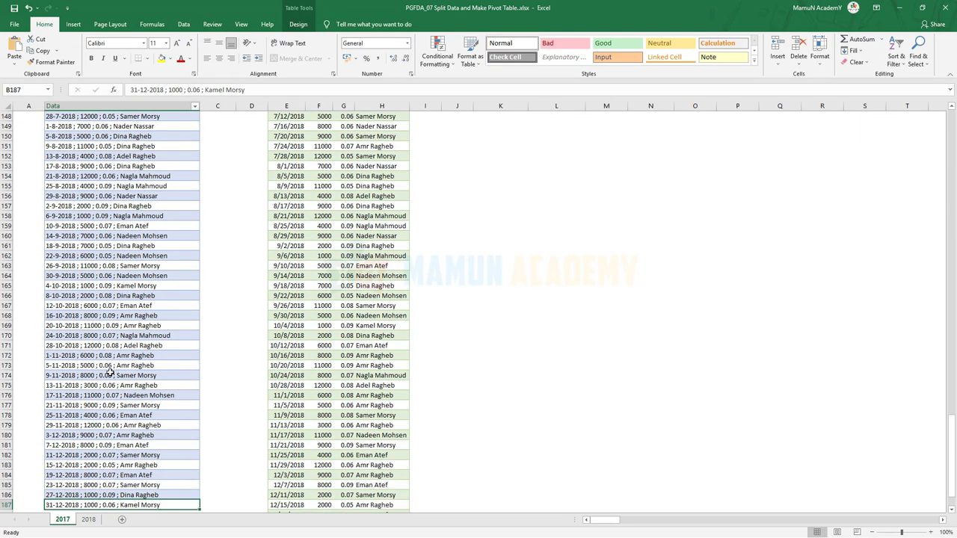
scroll(110, 372, up, 7)
scroll(110, 373, up, 6)
scroll(110, 373, up, 7)
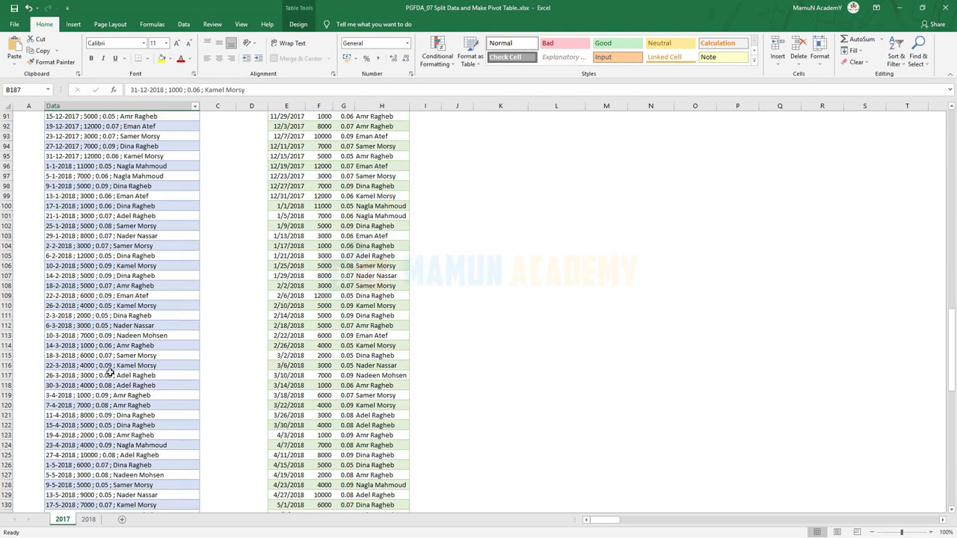
scroll(110, 373, up, 7)
scroll(110, 373, down, 2)
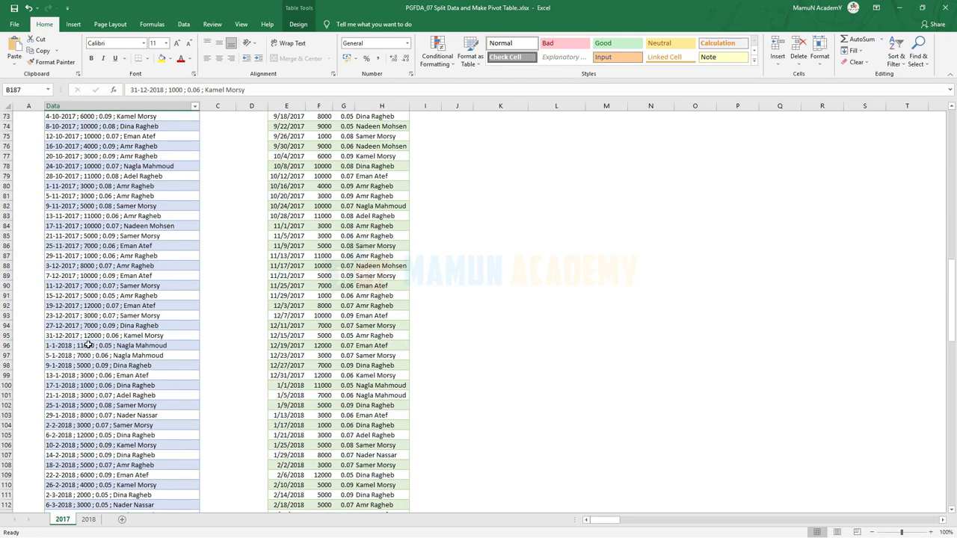
click(88, 345)
key(ctrl+shift+Down)
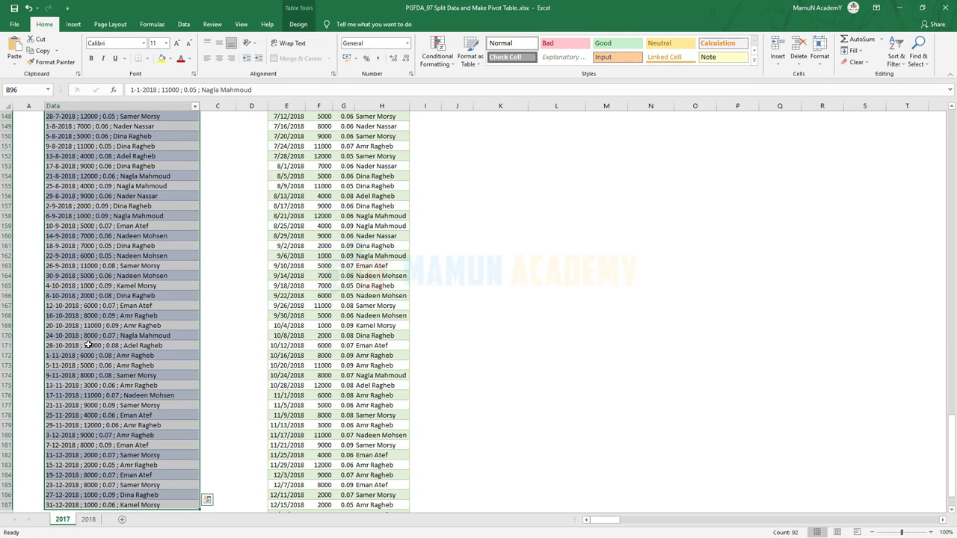
key(Delete)
scroll(88, 344, up, 20)
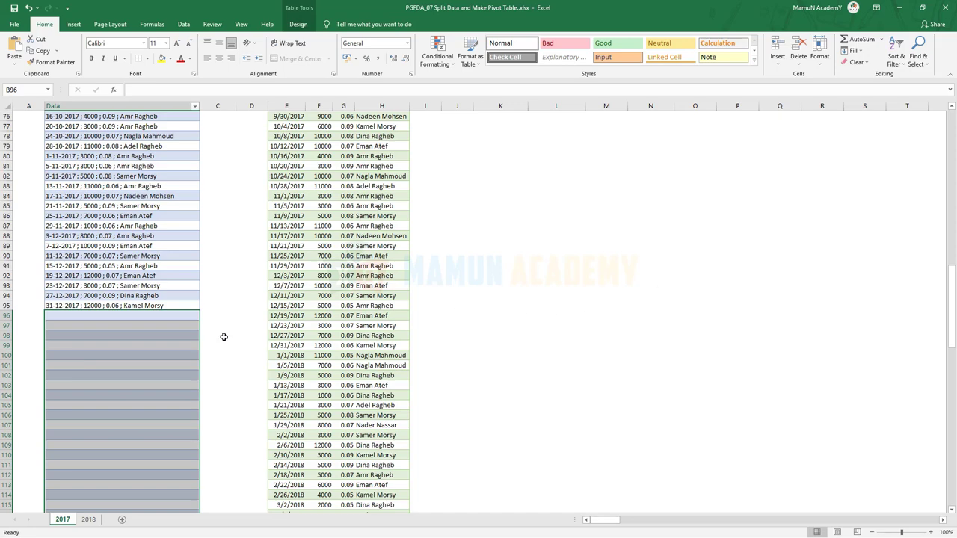
- Resize the Data table so it ends at row 95 with the last 2017 record
click(178, 329)
key(ctrl+Down)
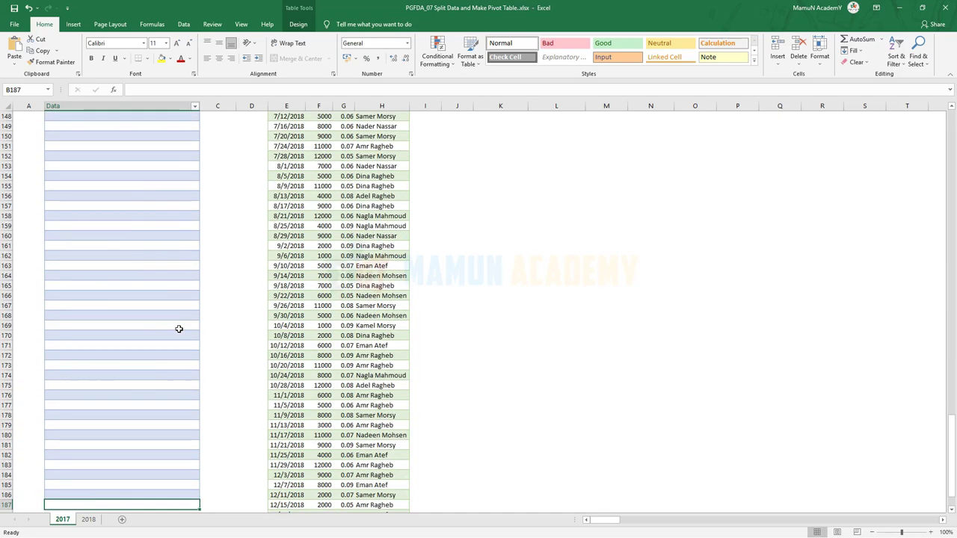
click(184, 393)
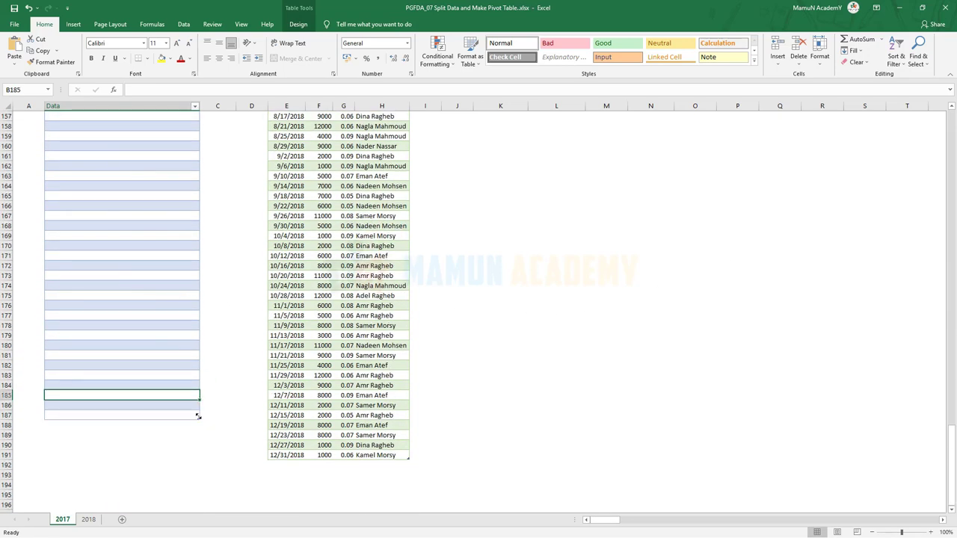
key(ctrl+shift+Up)
key(ctrl+shift+Up)
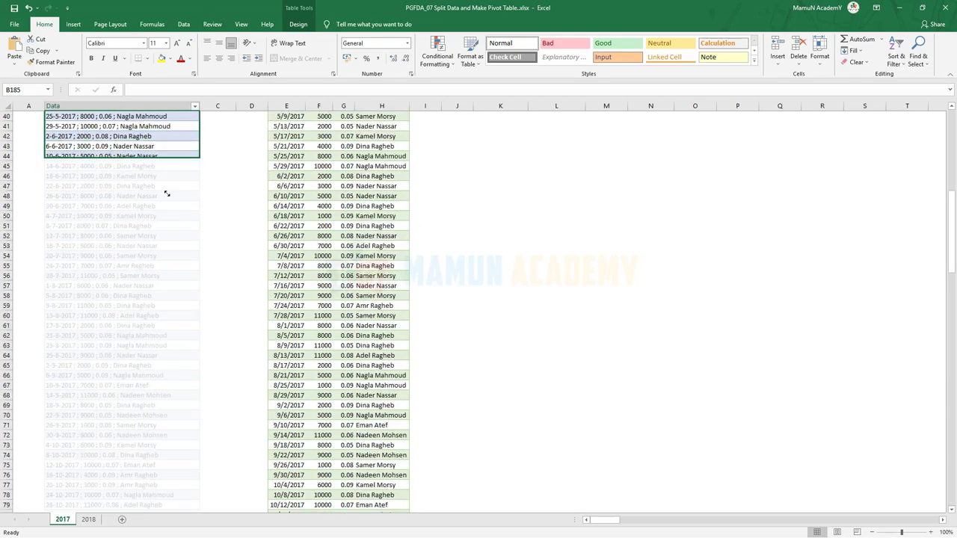
drag(136, 535, 162, 425)
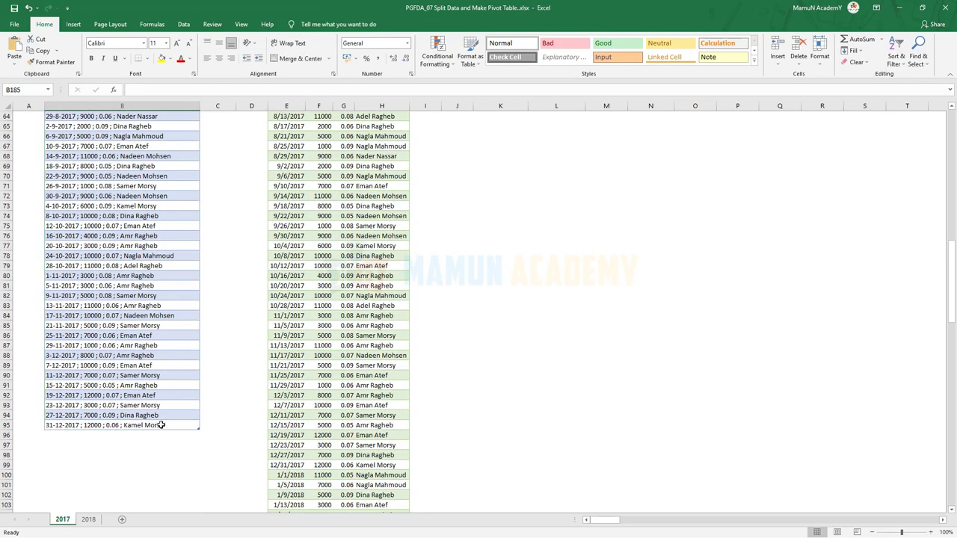
click(169, 397)
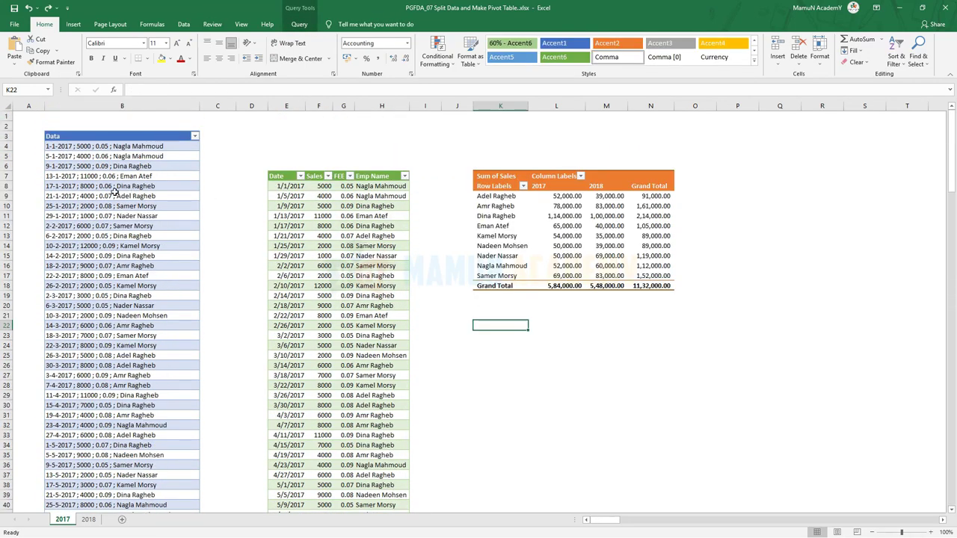
- Refresh the split query table so it ends at 12/31/2017
scroll(97, 171, down, 7)
scroll(187, 239, up, 4)
scroll(238, 272, up, 3)
right_click(321, 231)
key(Escape)
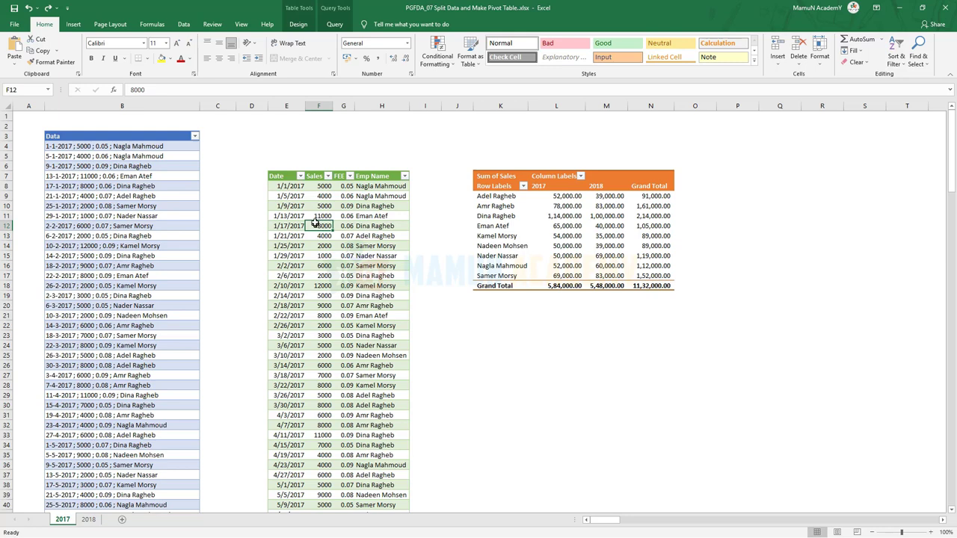
right_click(323, 213)
click(352, 297)
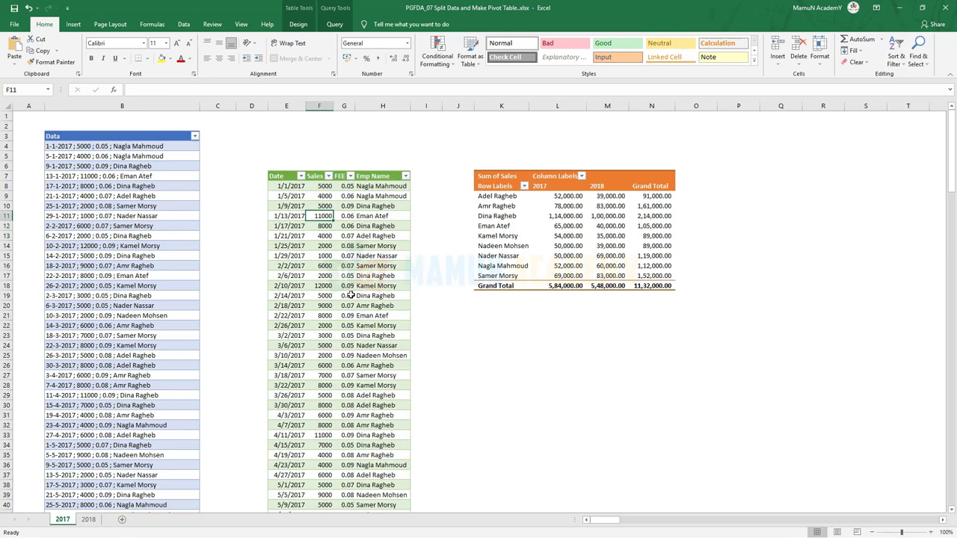
- Refresh the PivotTable so it shows only 2017 sales, totalling 5,84,000.00
scroll(351, 295, down, 2)
scroll(329, 306, down, 13)
scroll(313, 314, down, 6)
scroll(306, 321, down, 8)
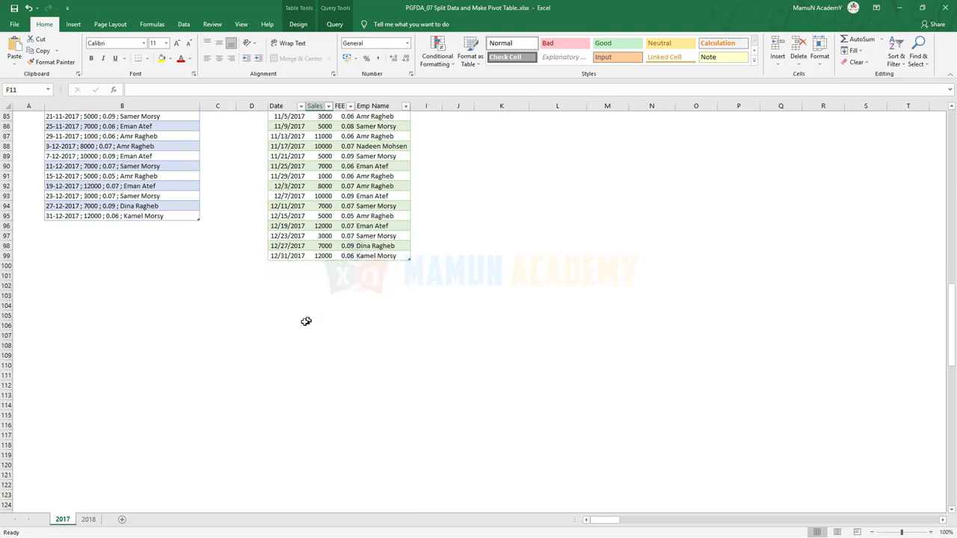
scroll(384, 239, up, 15)
scroll(384, 239, up, 11)
scroll(384, 239, up, 2)
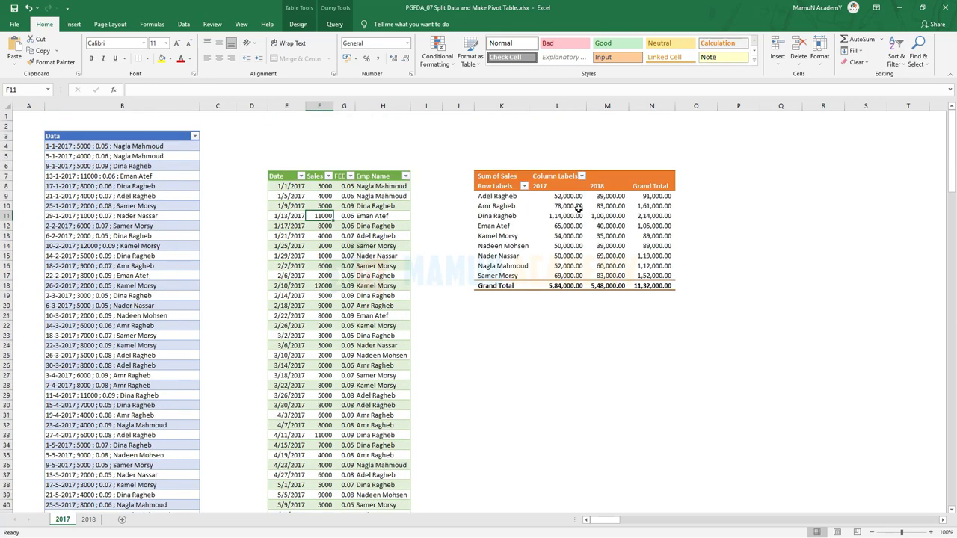
right_click(577, 208)
click(603, 257)
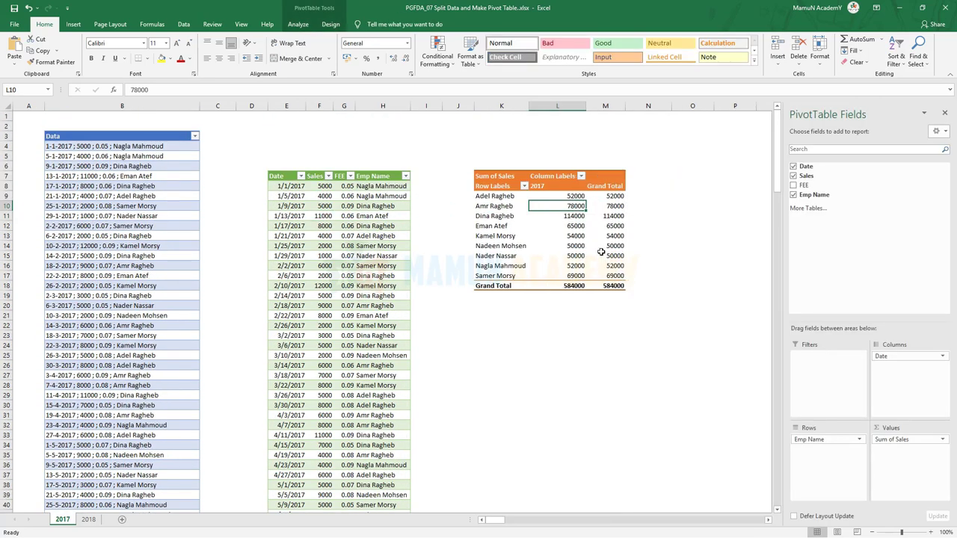
click(580, 258)
click(576, 323)
- Apply Comma Style to the pivot value columns L:M
drag(572, 107, 606, 107)
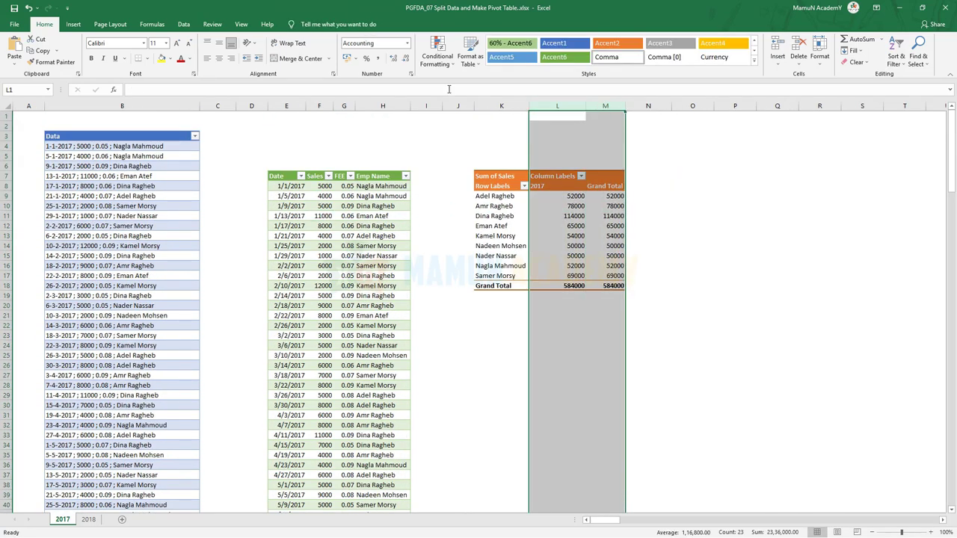
click(378, 58)
click(164, 235)
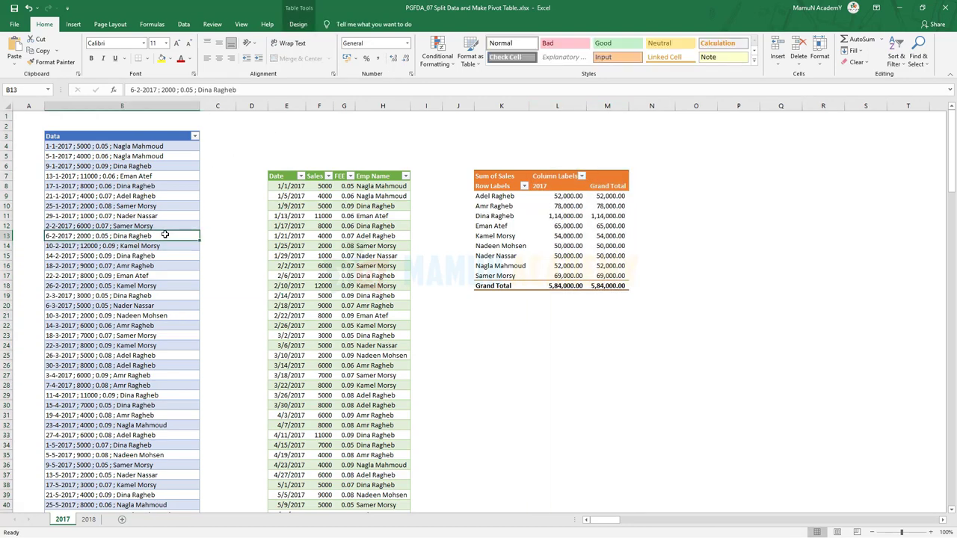
key(ctrl+Down)
key(ctrl+Up)
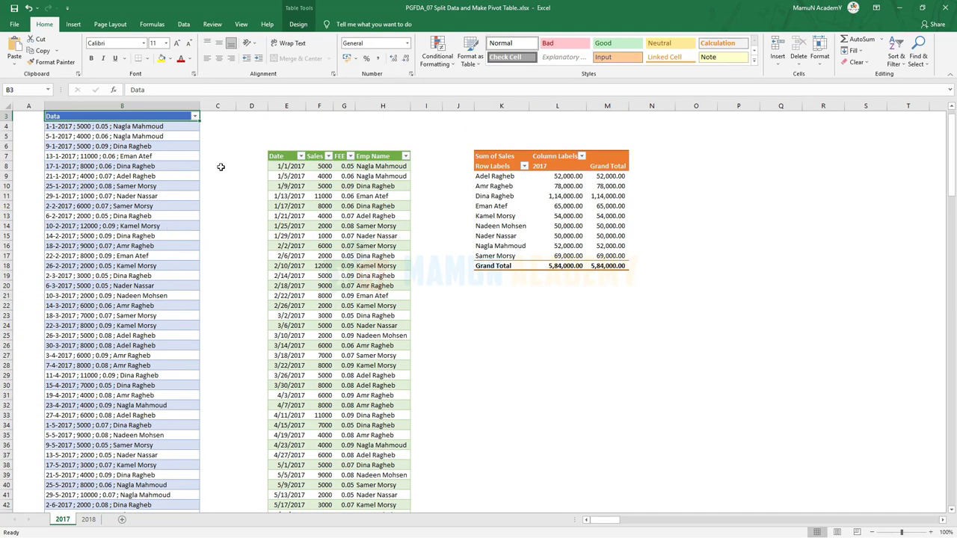
scroll(221, 167, up, 1)
drag(276, 136, 388, 165)
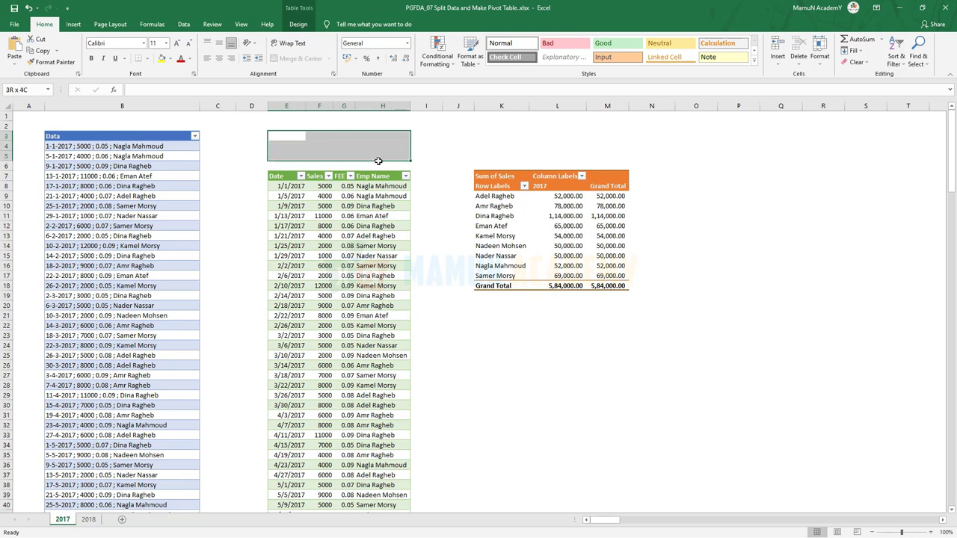
key(ctrl+minus)
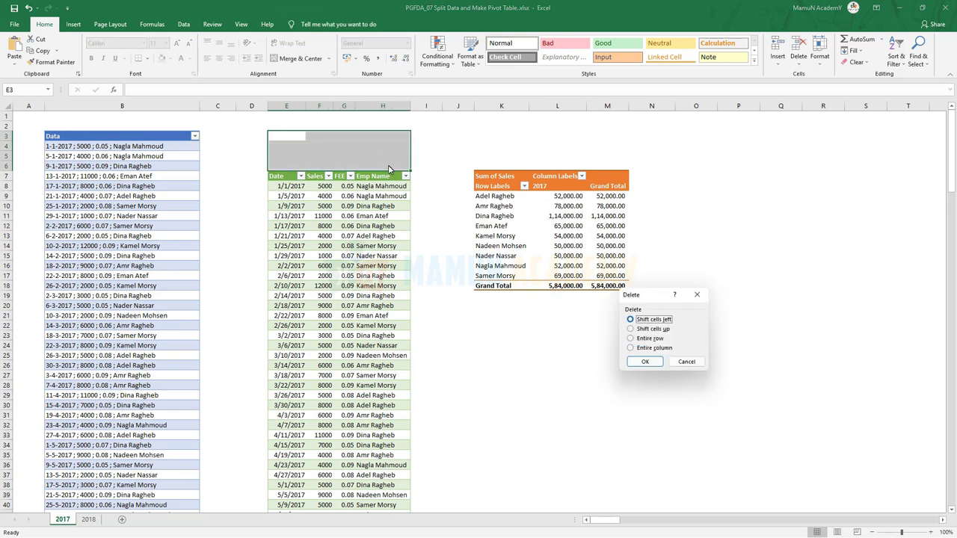
click(662, 329)
click(645, 362)
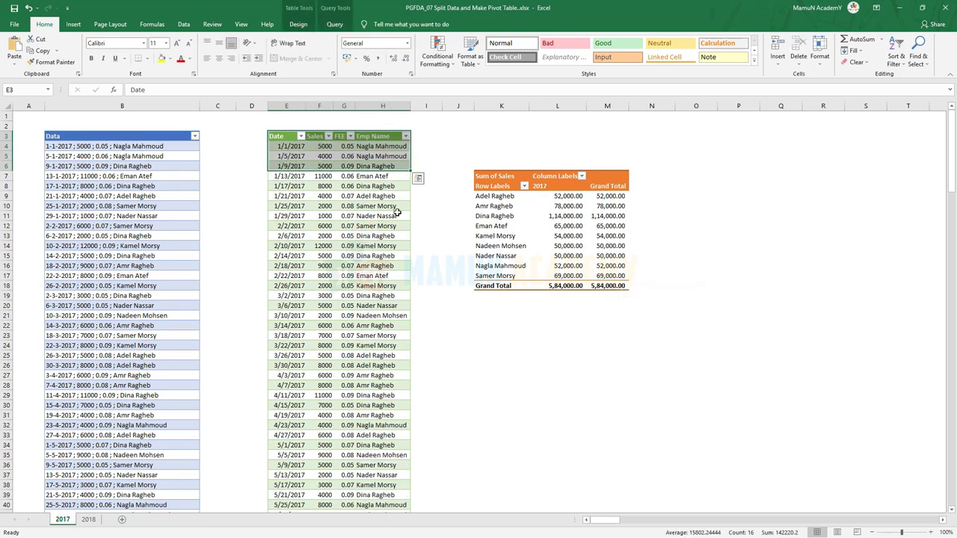
click(347, 216)
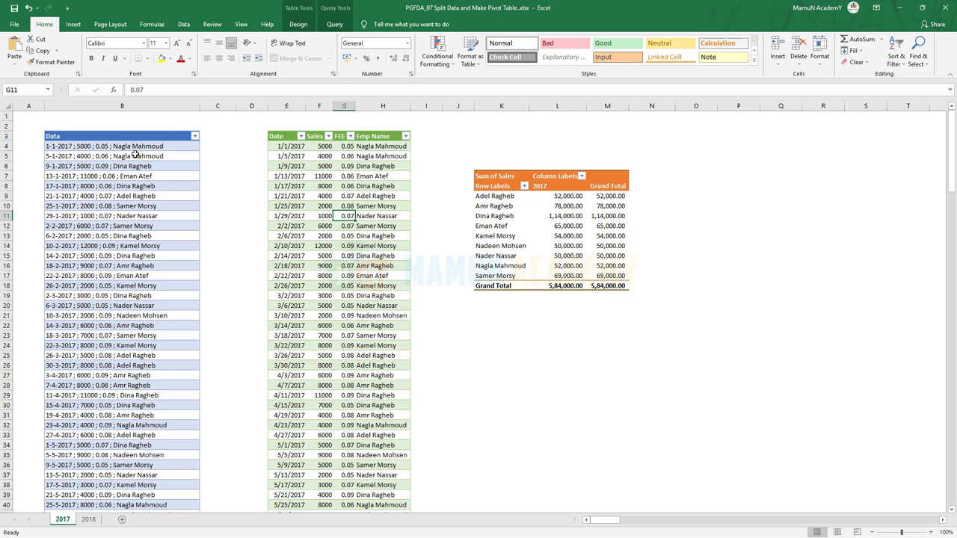
drag(135, 147, 134, 365)
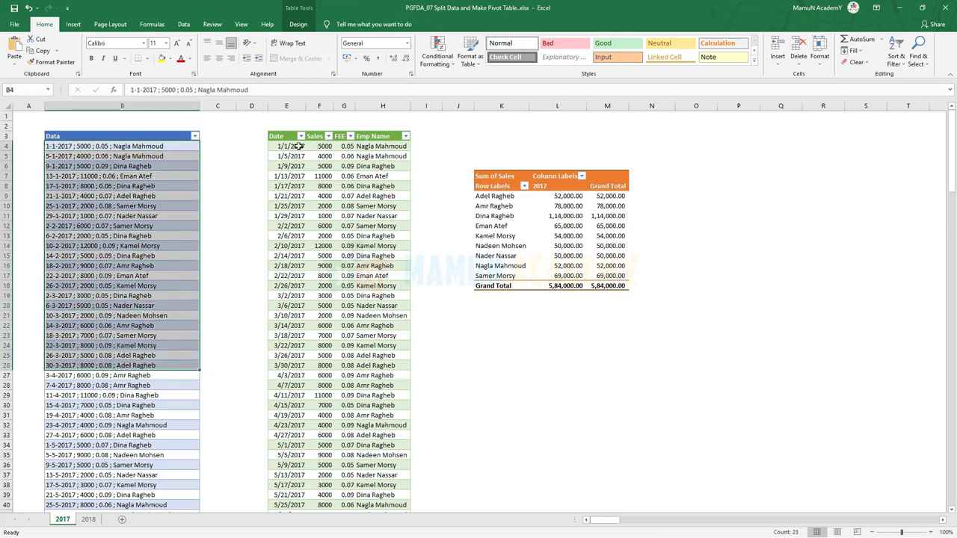
drag(298, 145, 389, 375)
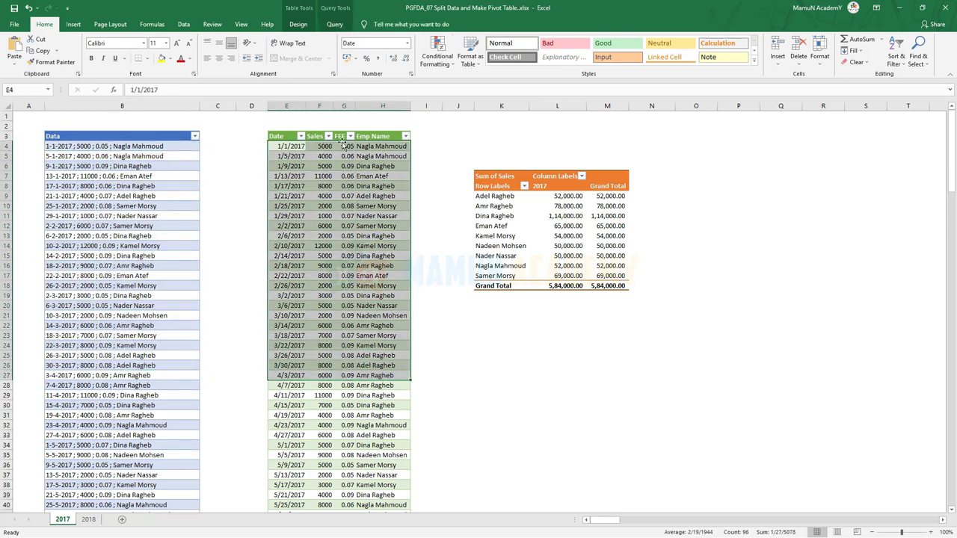
click(314, 184)
click(326, 136)
click(326, 136)
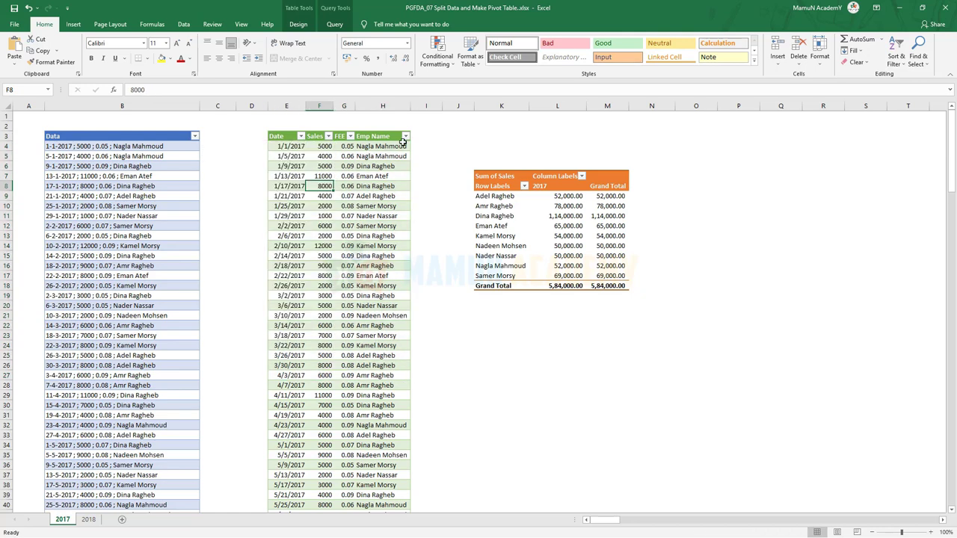
click(405, 136)
click(301, 136)
click(301, 136)
scroll(222, 258, down, 3)
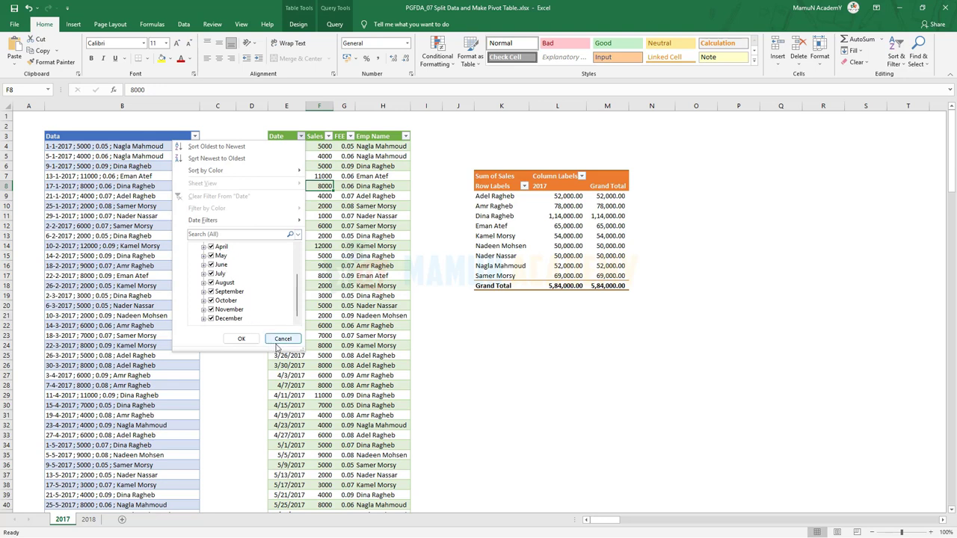
click(282, 339)
click(391, 154)
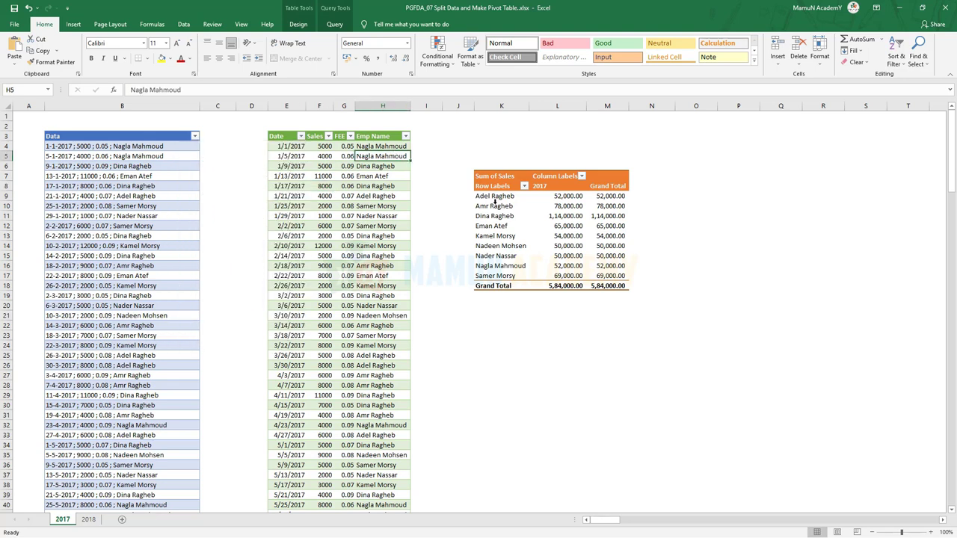
click(325, 177)
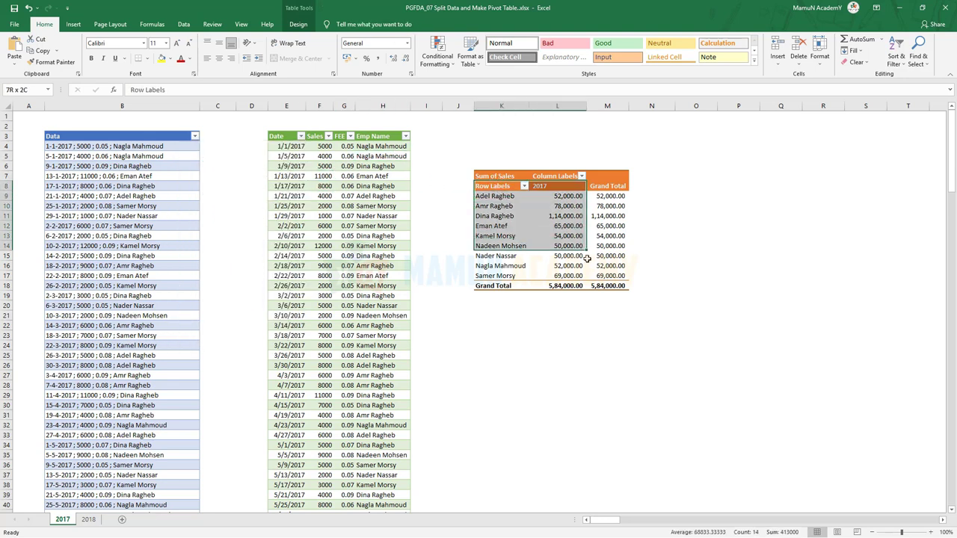
drag(495, 189, 625, 286)
click(303, 266)
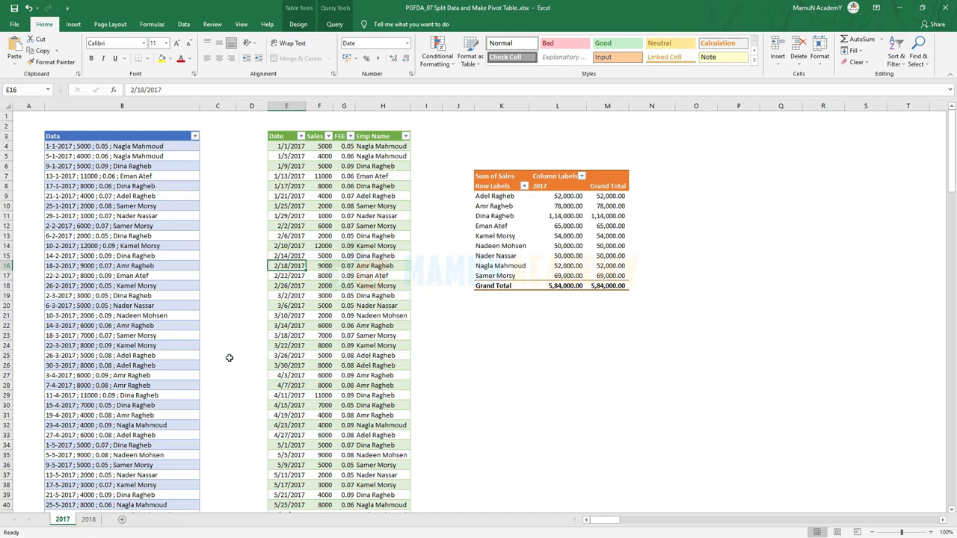
- Copy the 92 sales records from B3 downward on the 2018 sheet
click(88, 520)
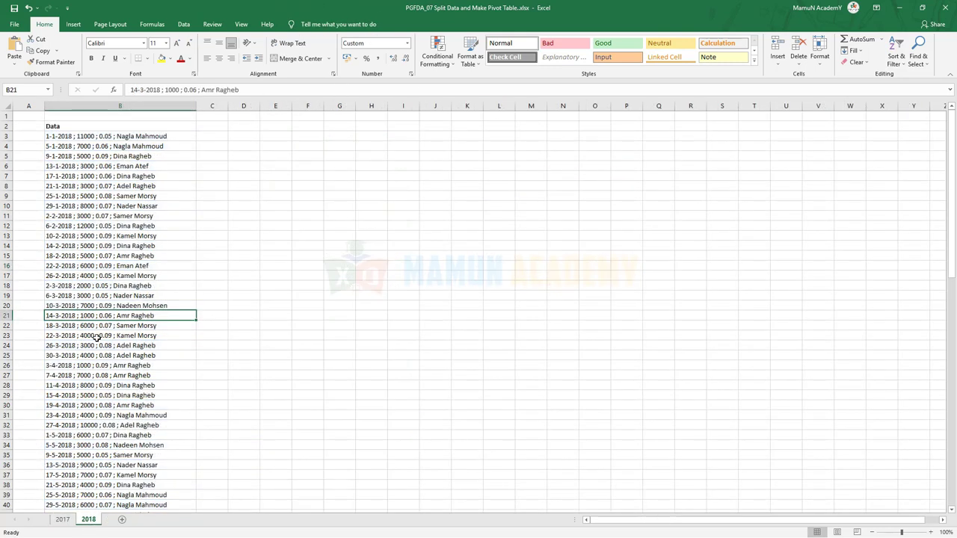
scroll(98, 230, down, 6)
scroll(97, 230, down, 7)
scroll(98, 229, down, 7)
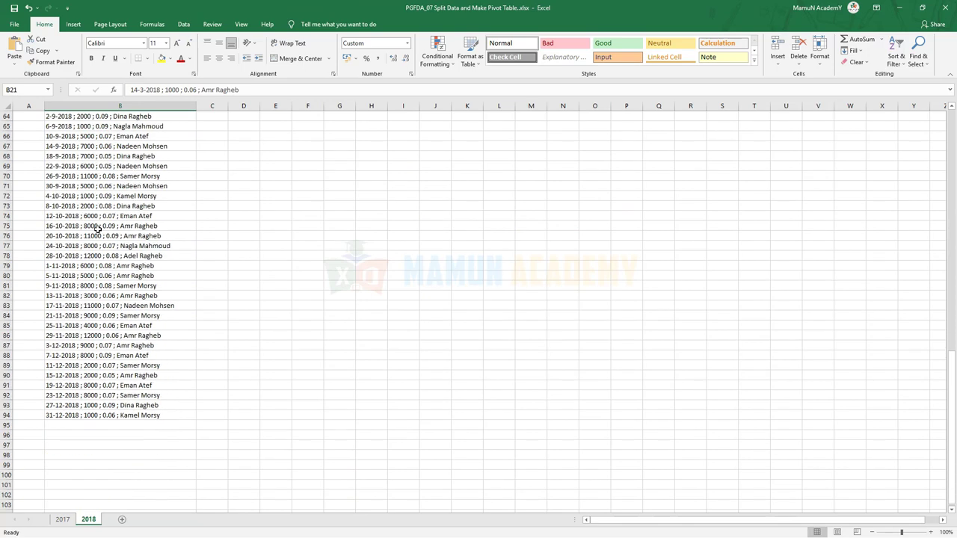
scroll(98, 228, down, 7)
scroll(98, 228, up, 12)
scroll(98, 228, up, 13)
scroll(98, 228, up, 2)
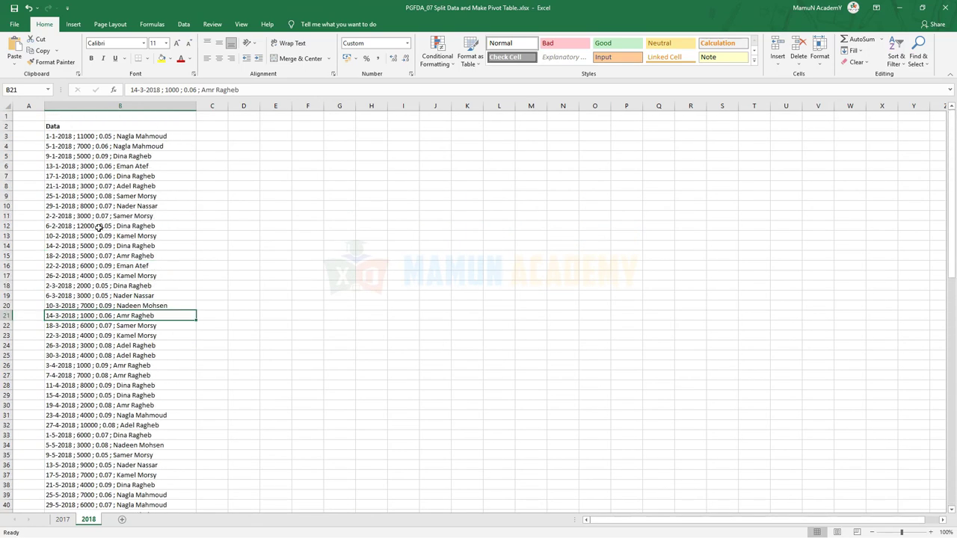
click(128, 138)
key(ctrl+shift+Down)
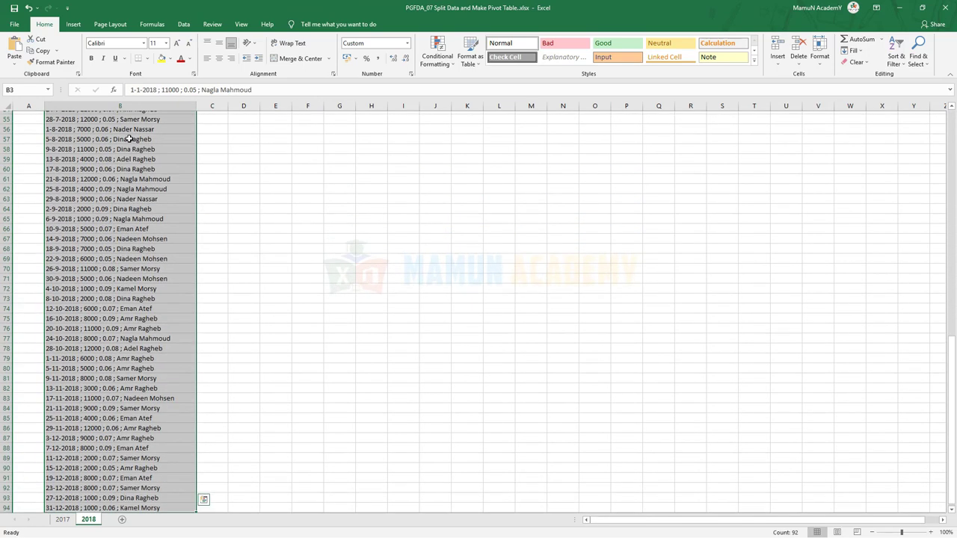
key(ctrl+c)
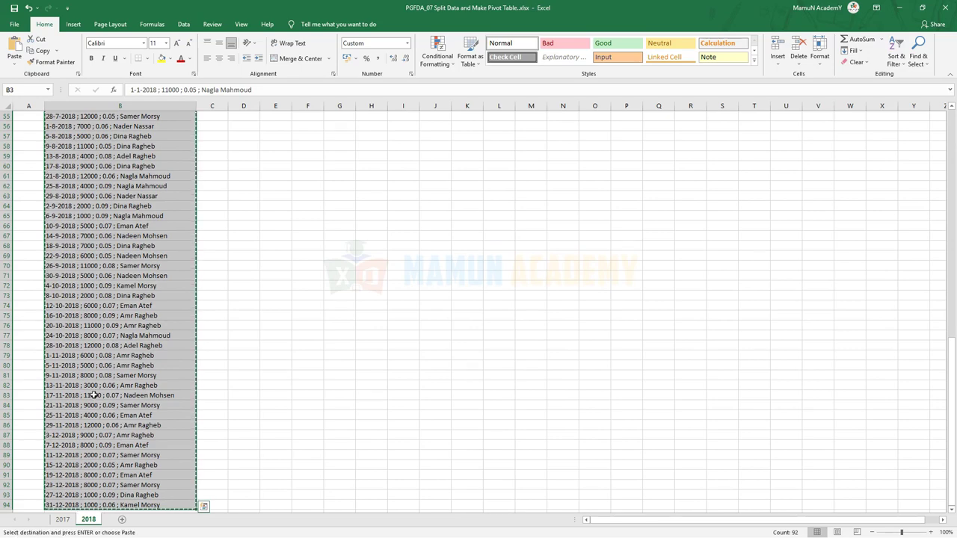
- Paste the 2018 records below the 2017 data in the Data table, starting at B96
click(63, 519)
click(110, 378)
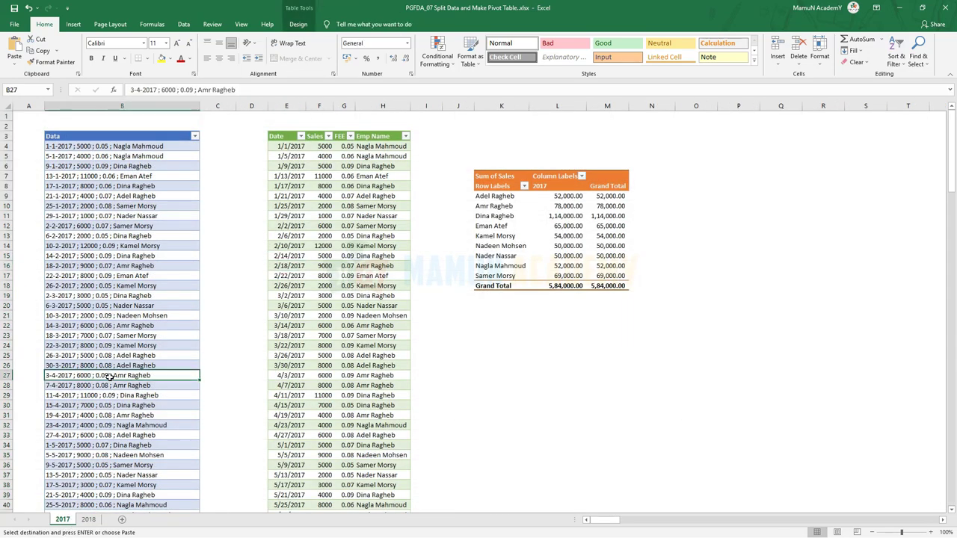
key(ctrl+Down)
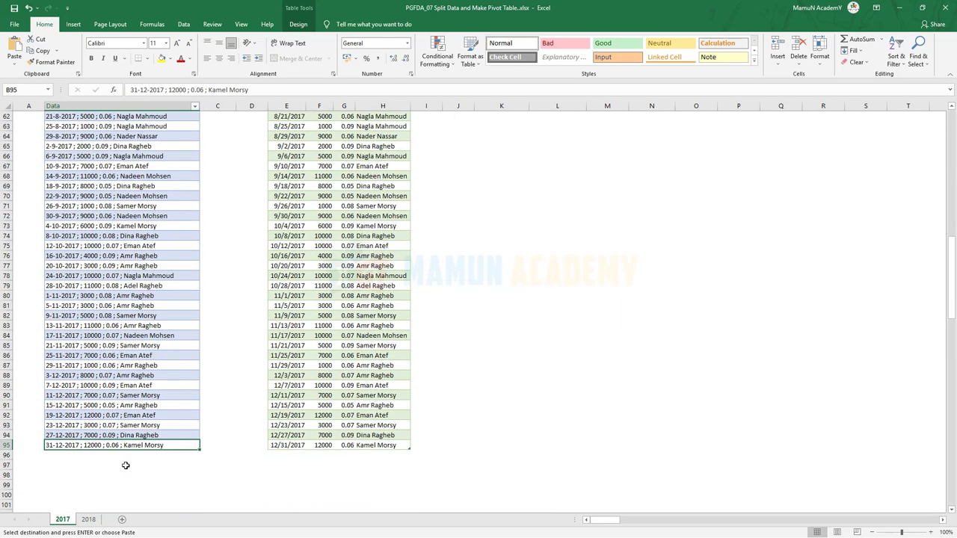
click(145, 457)
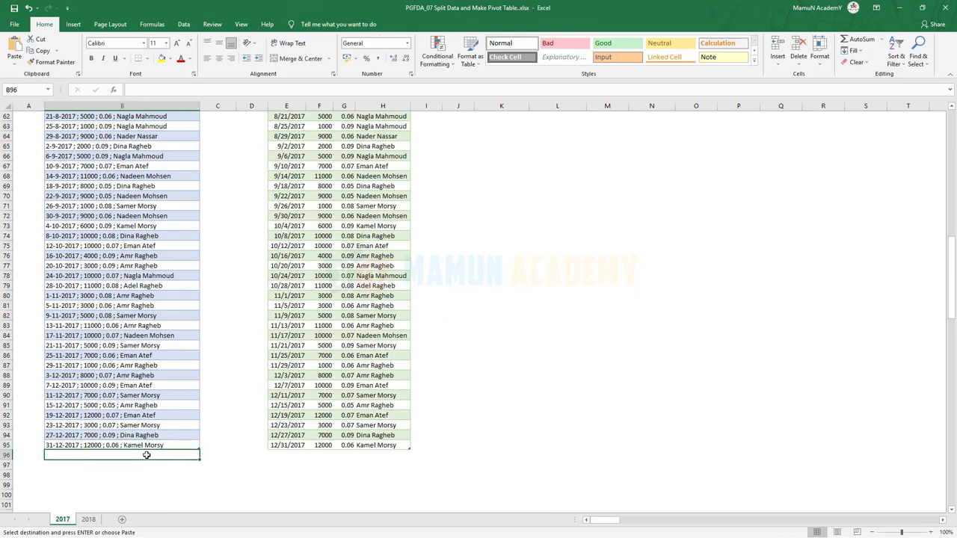
key(ctrl+v)
scroll(196, 398, down, 2)
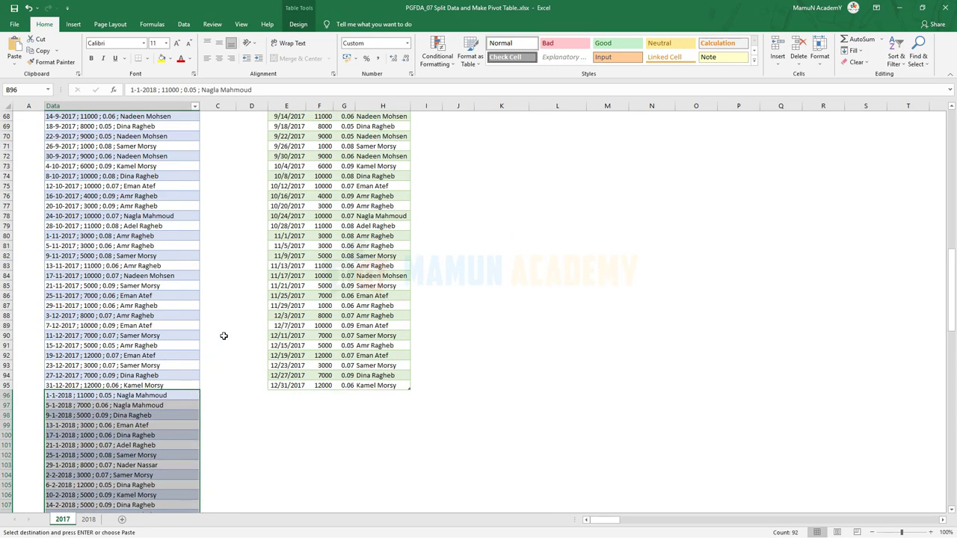
- Refresh the split query table so it runs through 12/31/2018, then check the new rows
scroll(223, 336, up, 13)
right_click(317, 217)
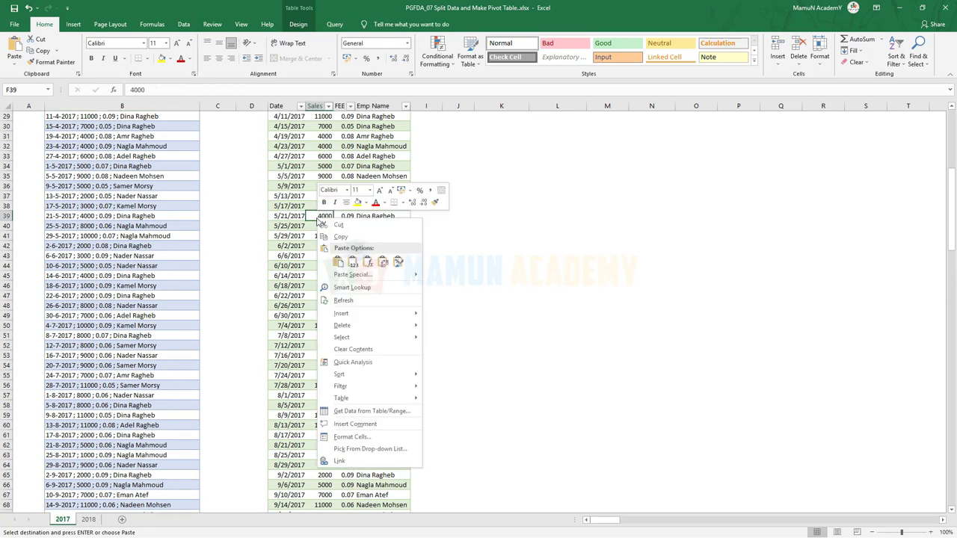
click(344, 301)
scroll(344, 302, down, 9)
scroll(344, 303, down, 10)
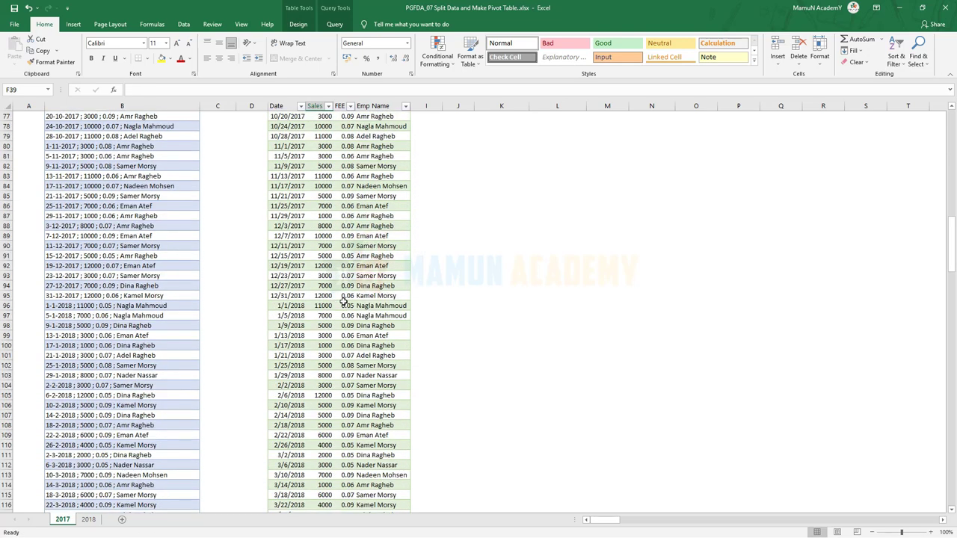
scroll(344, 302, down, 8)
scroll(344, 301, down, 12)
scroll(344, 301, down, 7)
scroll(338, 275, down, 3)
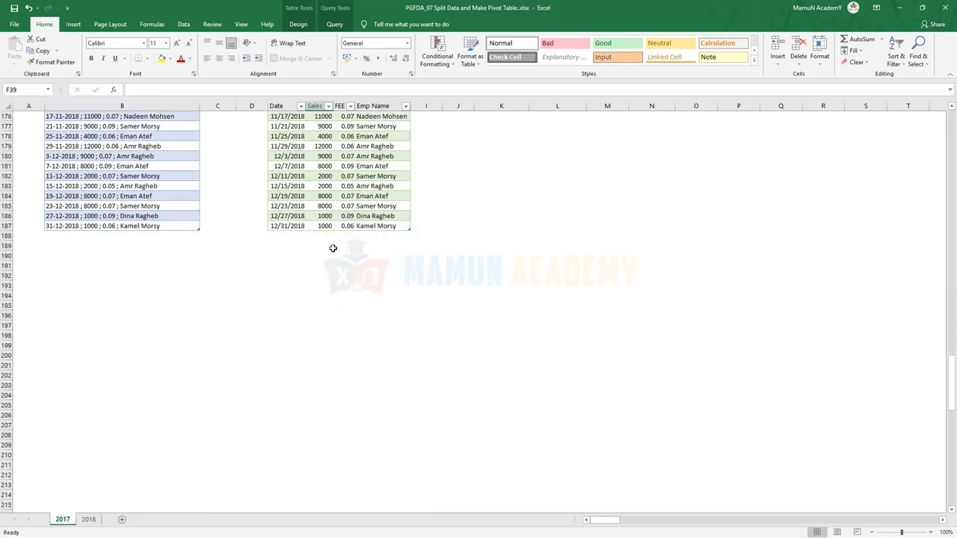
scroll(318, 205, up, 6)
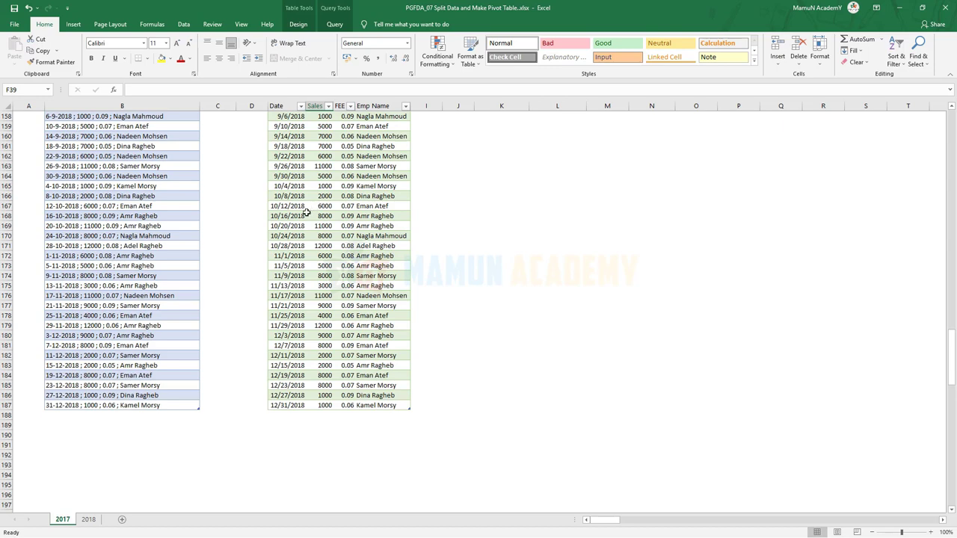
click(109, 216)
click(325, 227)
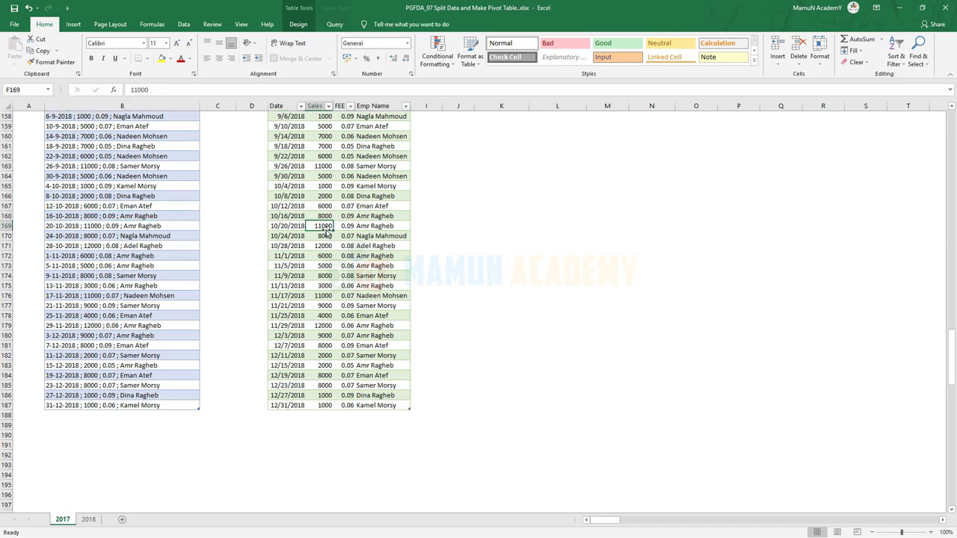
key(ctrl+Up)
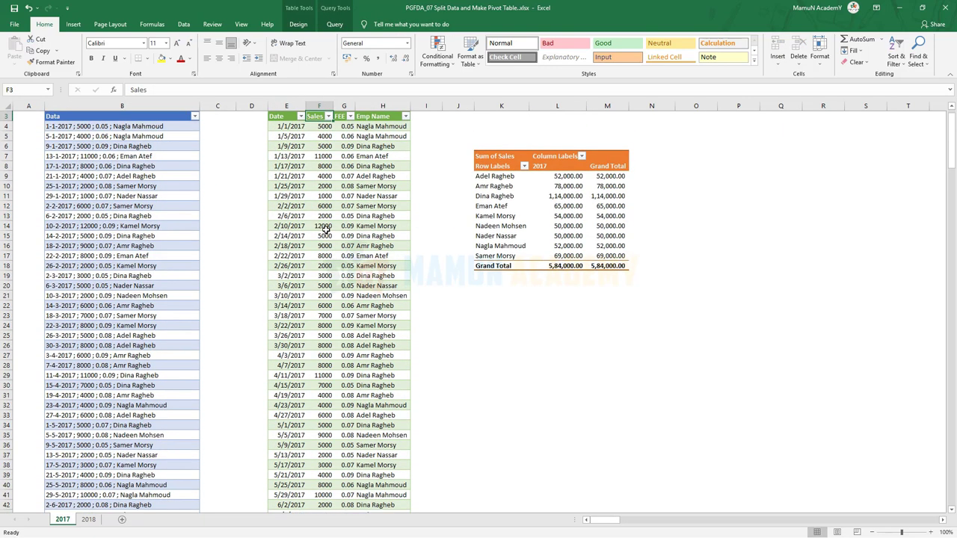
- Refresh the PivotTable to show 2017 and 2018 totalling 11,32,000.00, with Comma Style on L:N
right_click(517, 218)
click(554, 254)
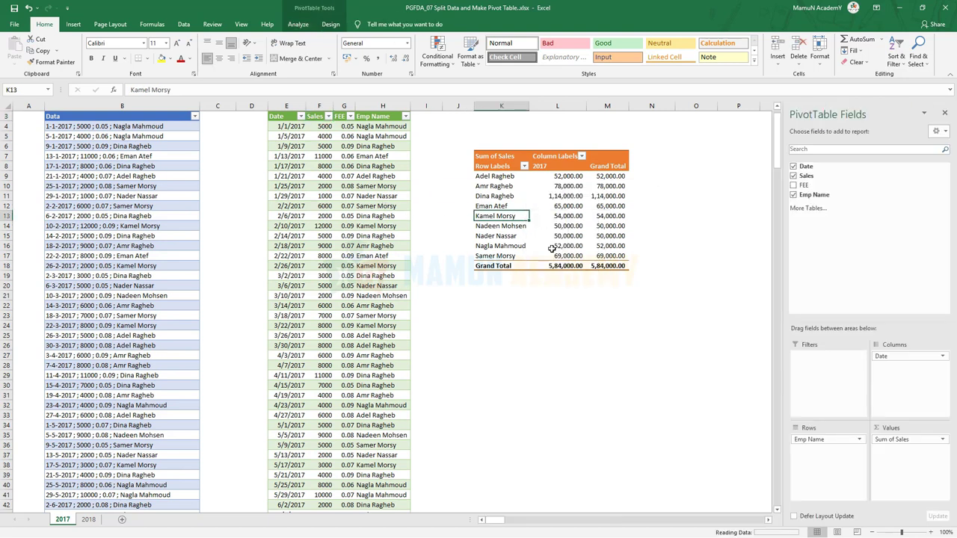
drag(573, 113, 629, 106)
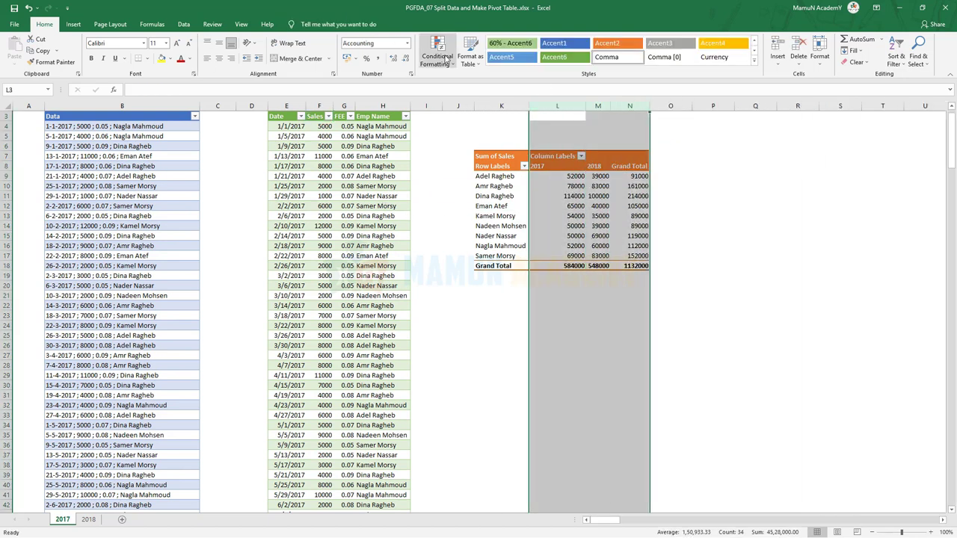
click(378, 58)
click(626, 207)
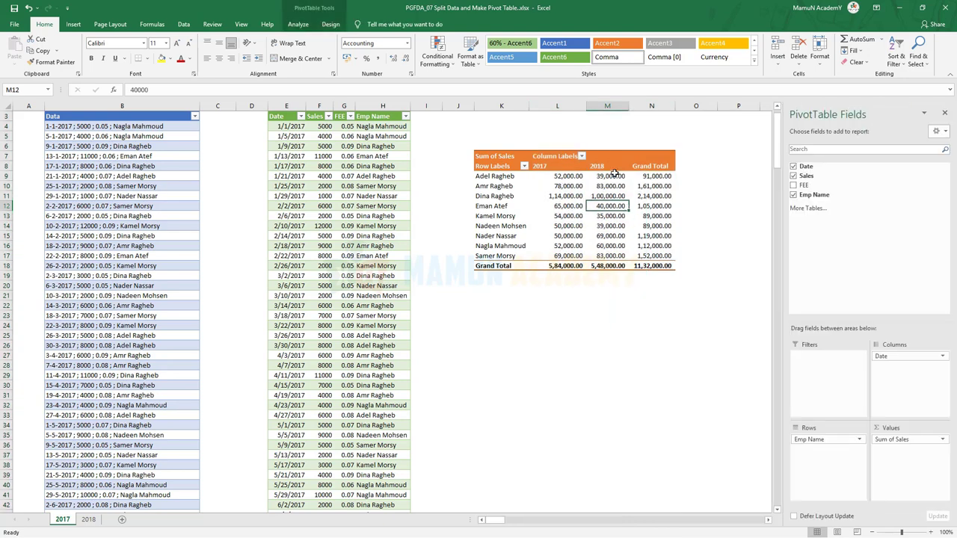
click(557, 334)
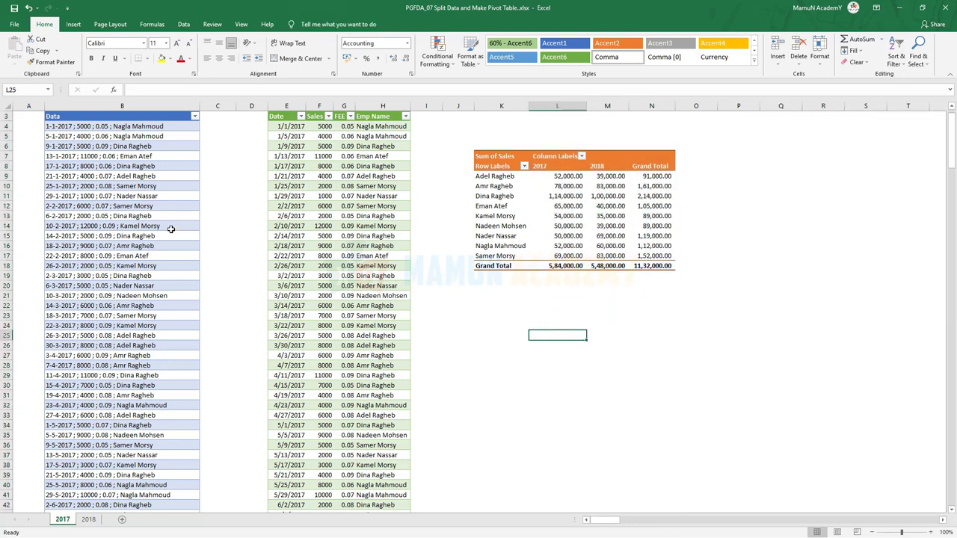
drag(144, 121, 122, 305)
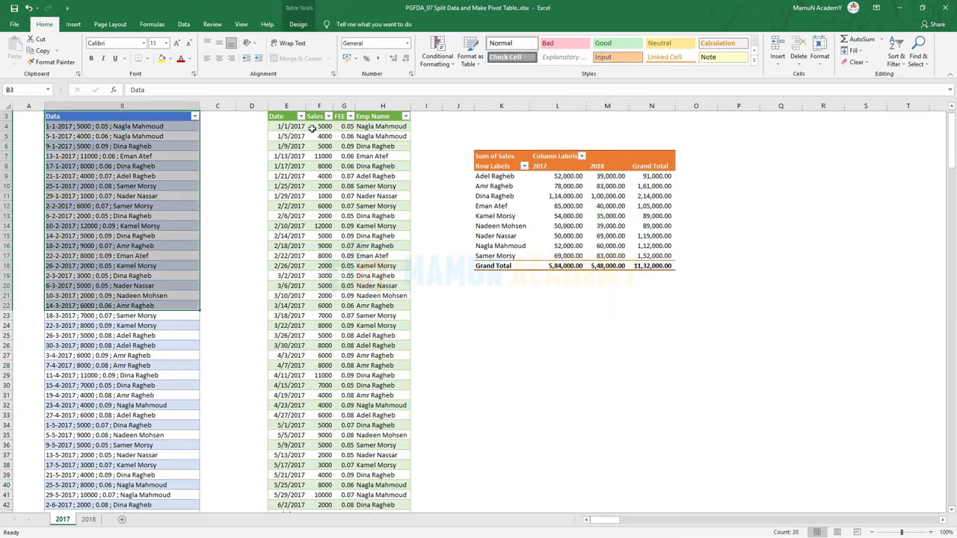
mouse_move(318, 125)
mouse_down()
mouse_move(336, 225)
mouse_move(385, 315)
mouse_up()
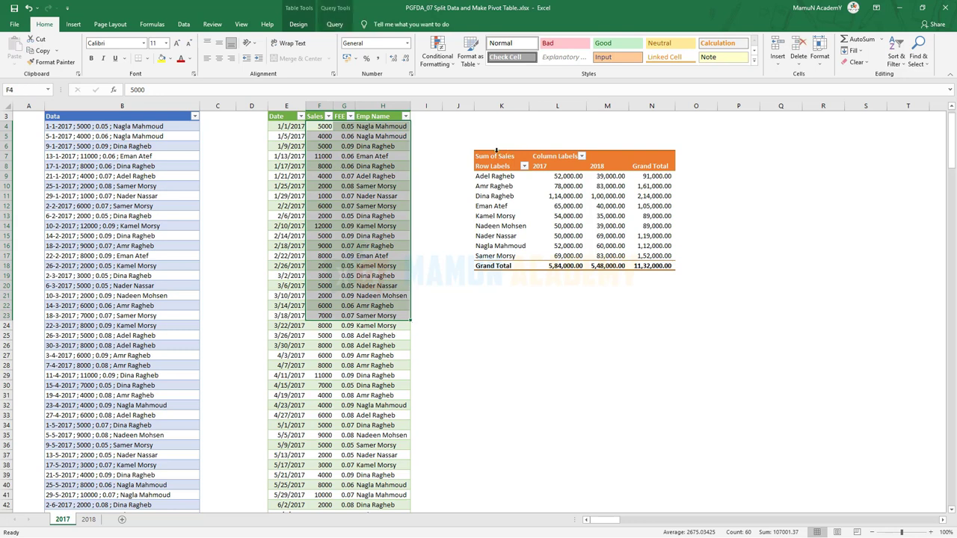
mouse_move(509, 141)
mouse_down()
mouse_move(663, 275)
mouse_move(462, 136)
mouse_up()
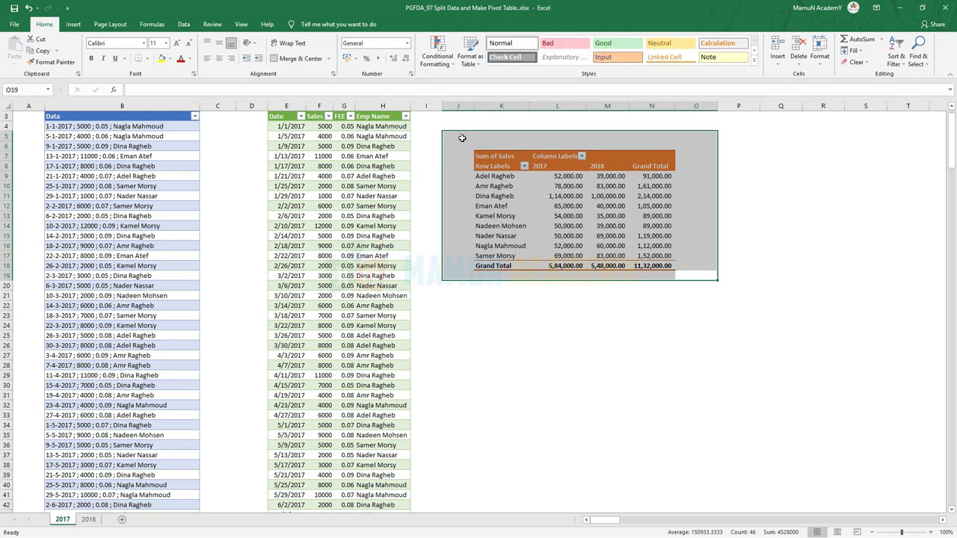
click(607, 305)
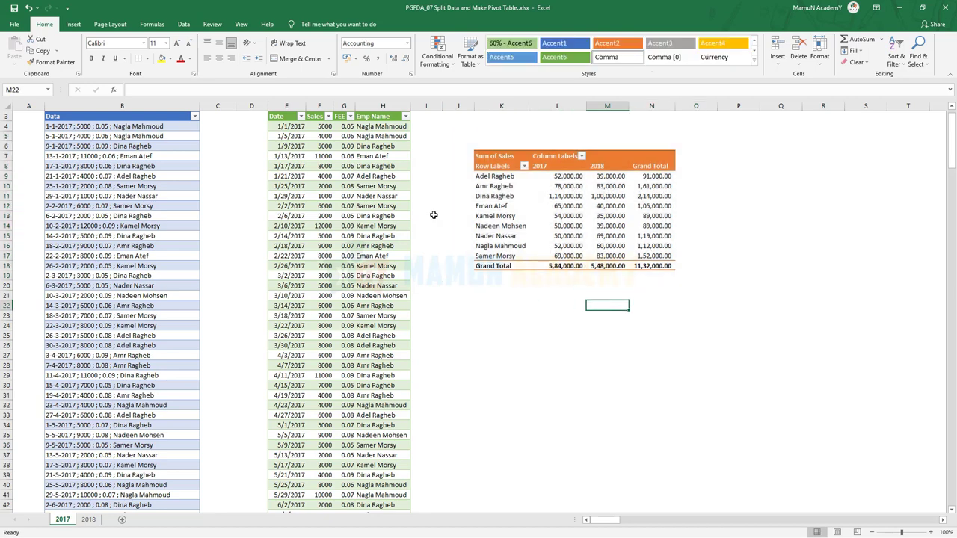
scroll(245, 244, up, 1)
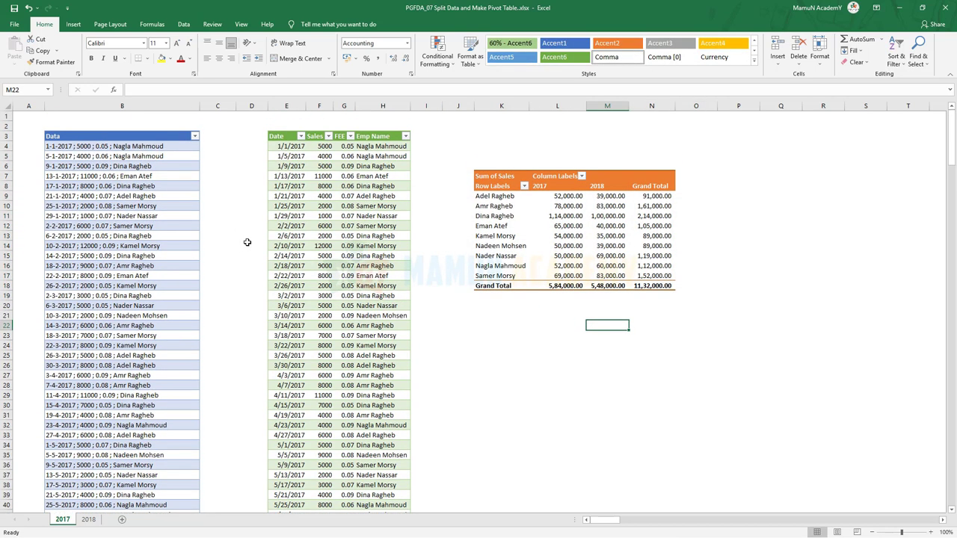